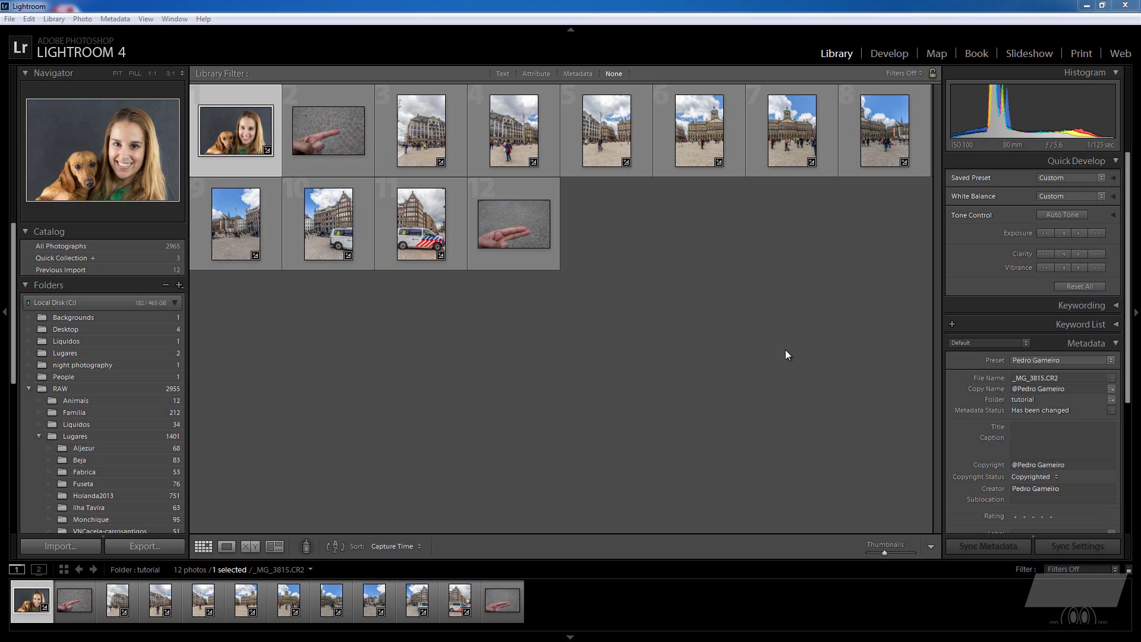
# Step: Open the portrait in Develop and expand the Detail panel, showing sharpening at 71
pyautogui.click(880, 57)
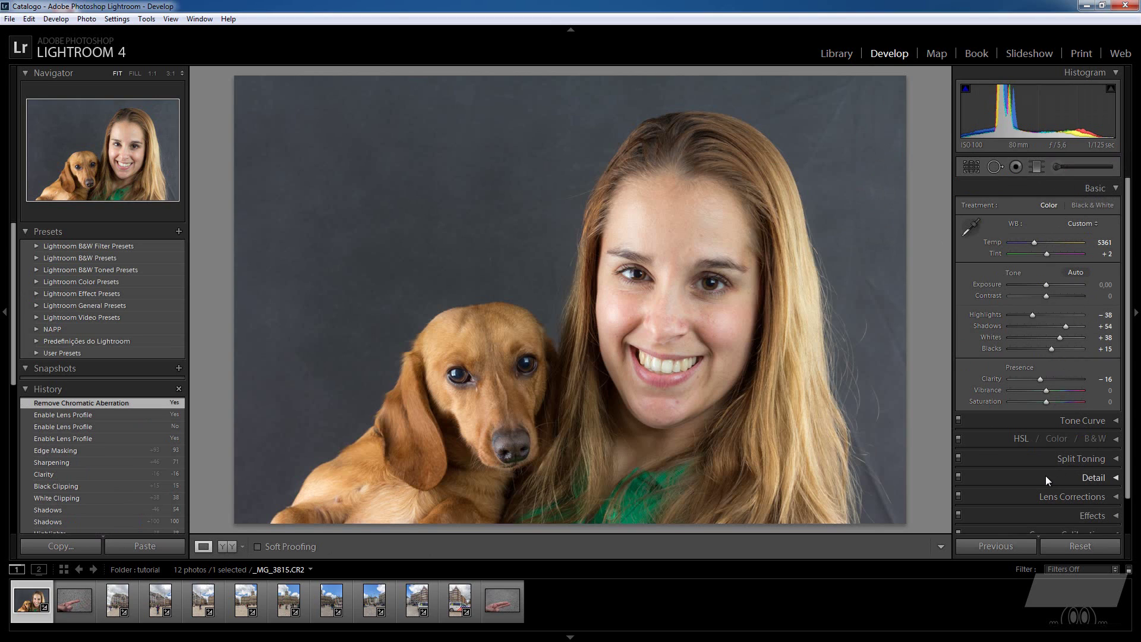
pyautogui.click(1112, 480)
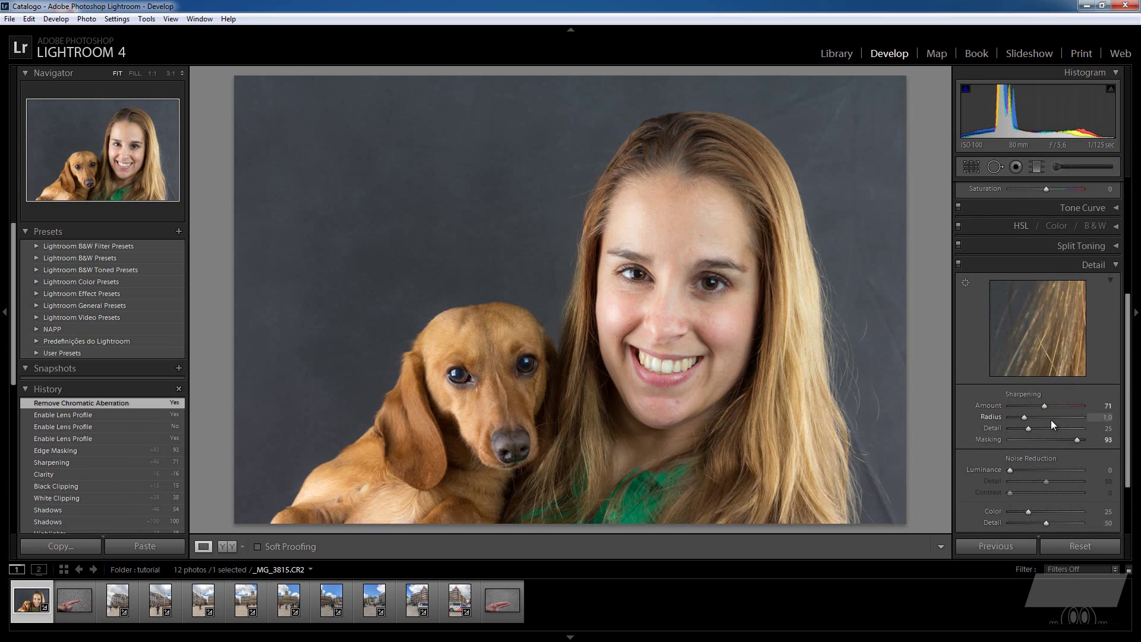
pyautogui.scroll(3, 1050, 419)
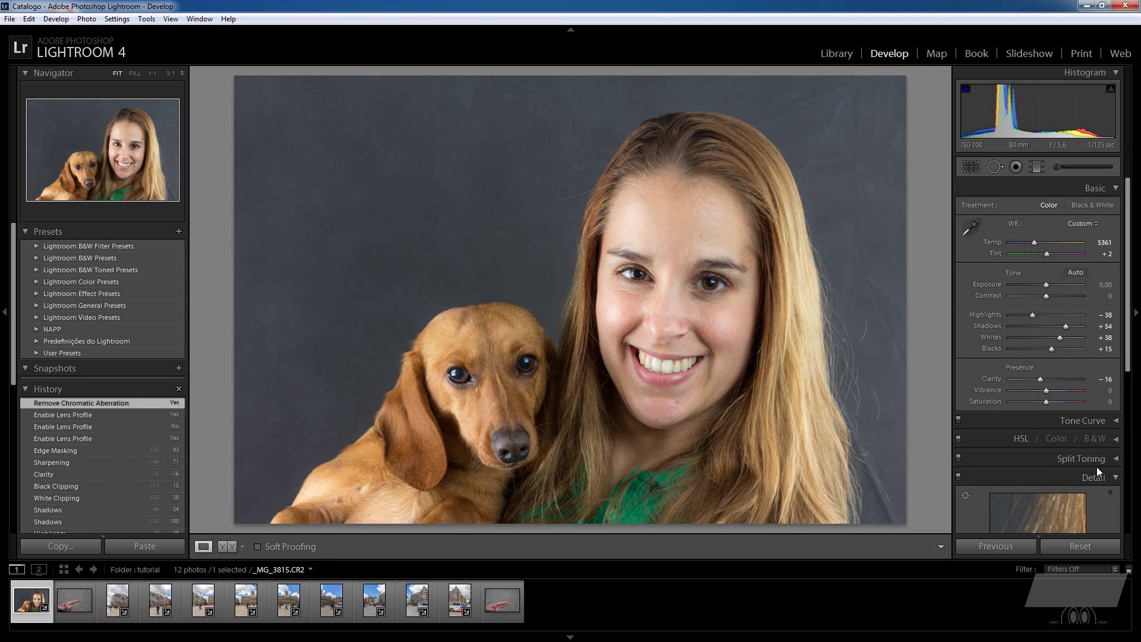
# Step: Expand Split Toning and review the neutral toning among the right-hand panels
pyautogui.click(1113, 460)
pyautogui.scroll(-2, 1076, 416)
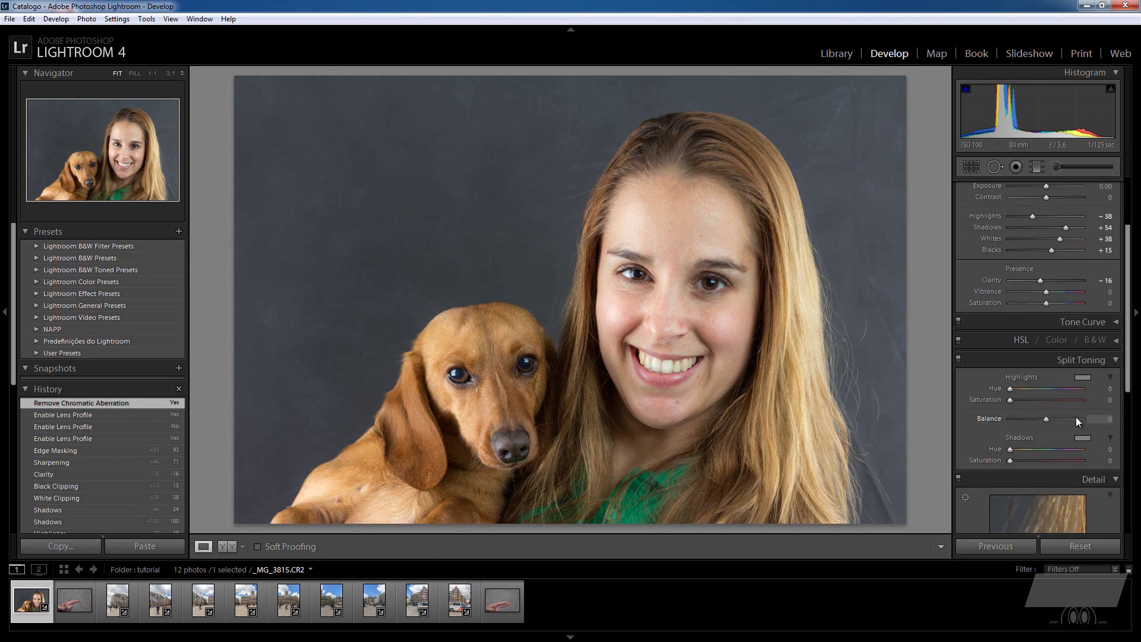
pyautogui.scroll(-3, 1076, 416)
pyautogui.scroll(-2, 1076, 416)
pyautogui.scroll(2, 1076, 418)
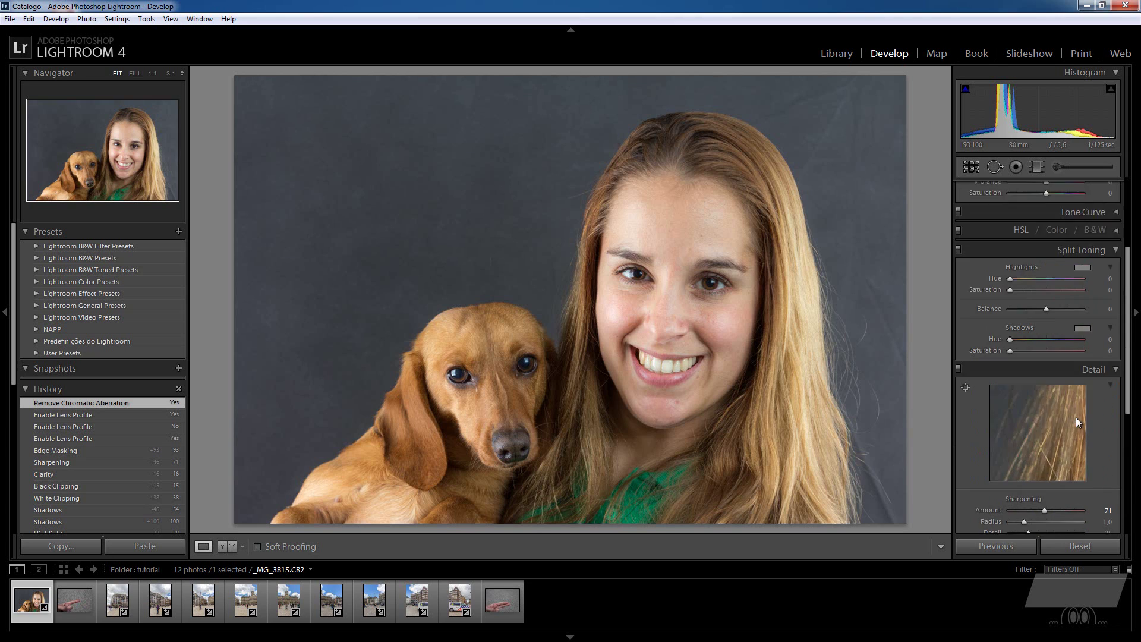
pyautogui.scroll(3, 1075, 417)
pyautogui.scroll(2, 1076, 419)
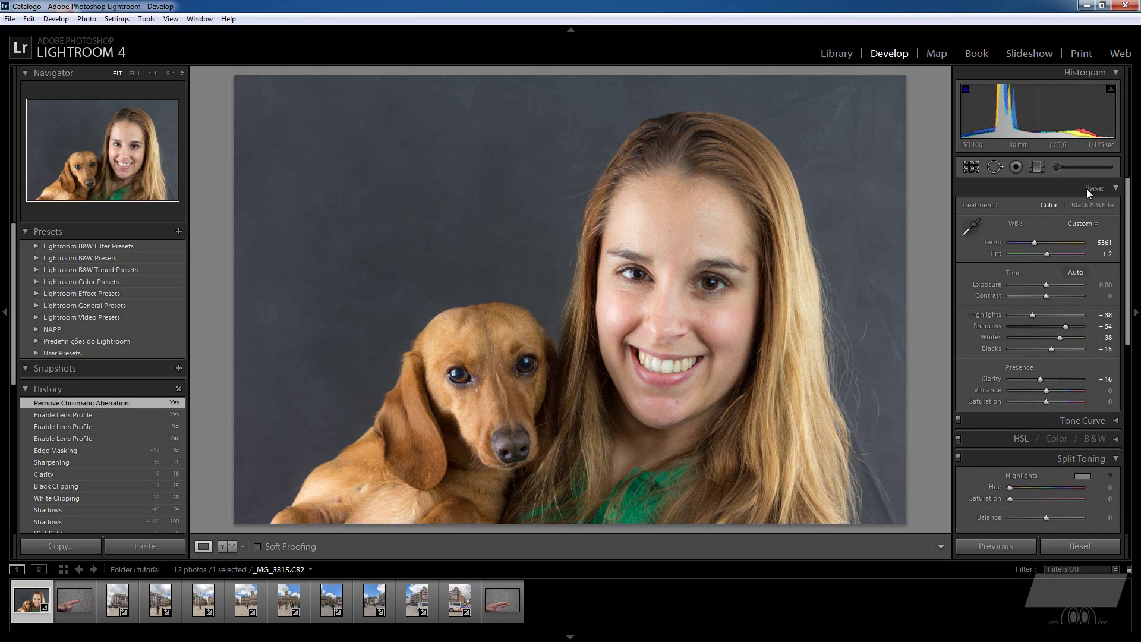
# Step: Turn on Solo Mode for the adjustment panels, expand Detail, and reveal the Reset labels with Alt
pyautogui.rightClick(1037, 189)
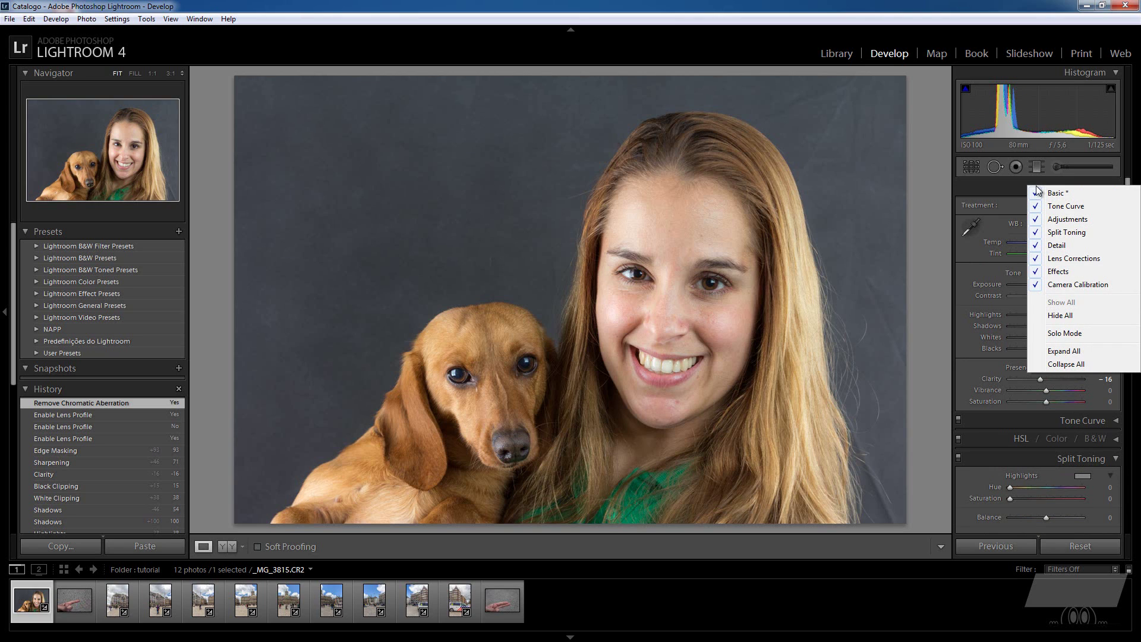
pyautogui.click(1063, 334)
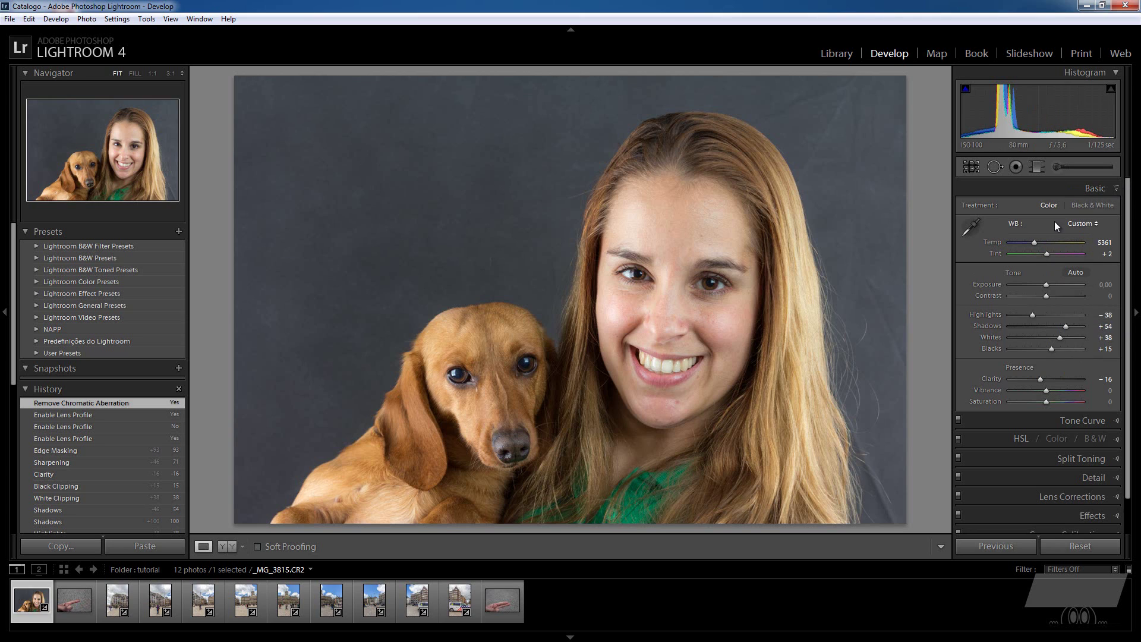
pyautogui.click(1116, 478)
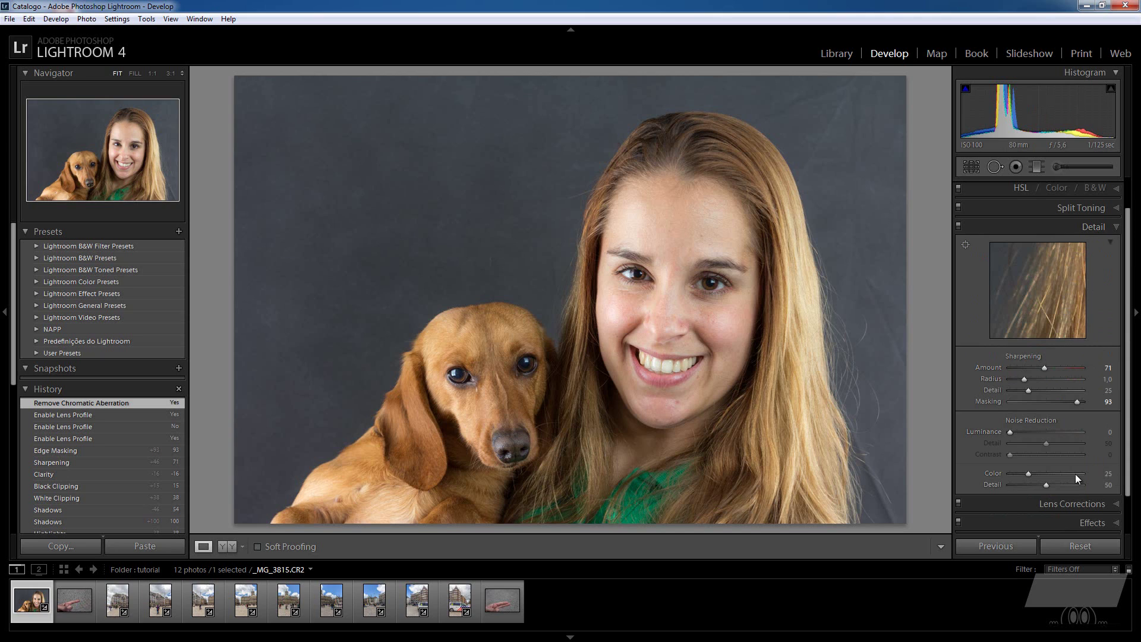
pyautogui.scroll(2, 1082, 412)
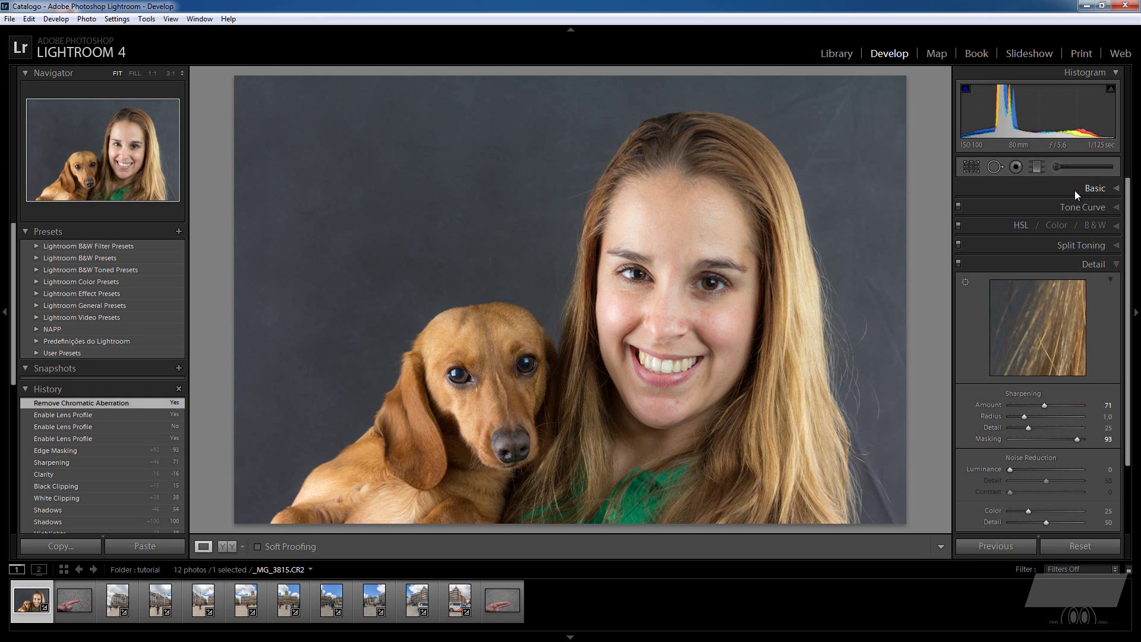
pyautogui.rightClick(1058, 187)
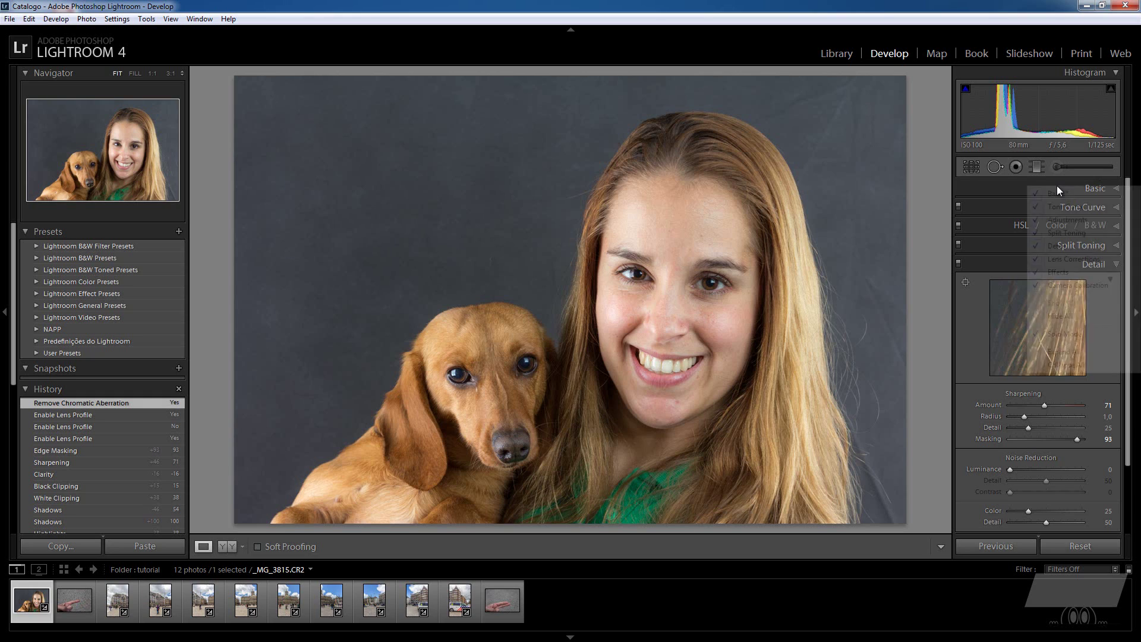
pyautogui.click(1069, 337)
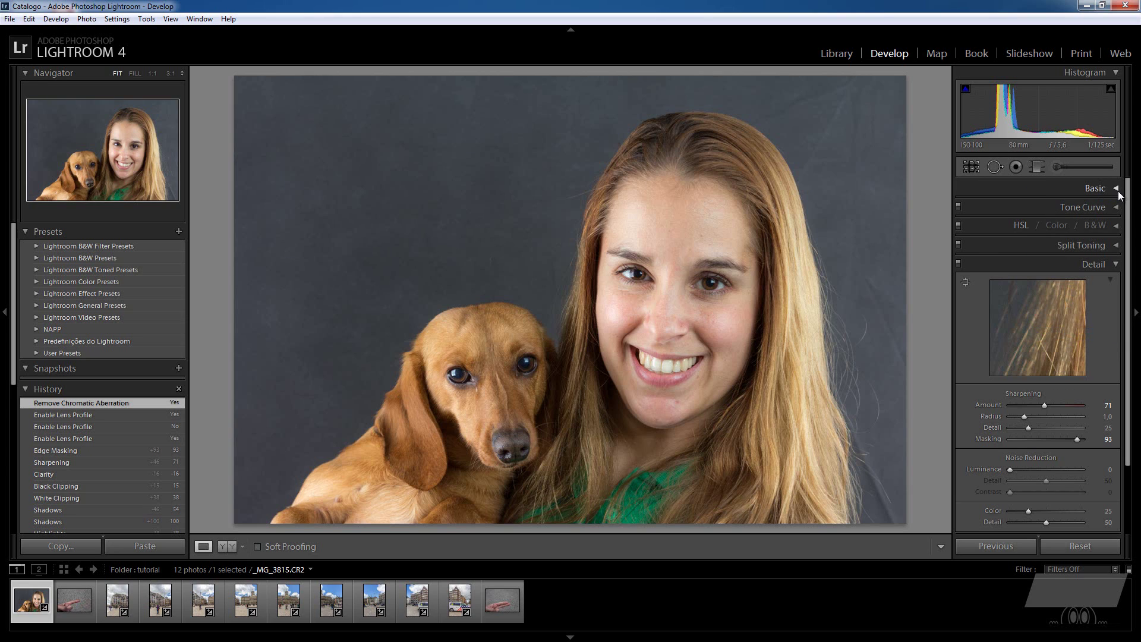
pyautogui.press('alt')
# Step: Expand the Basic panel so Detail collapses, and review its tone and colour values
pyautogui.keyDown('alt'); pyautogui.click(1115, 188); pyautogui.keyUp('alt')
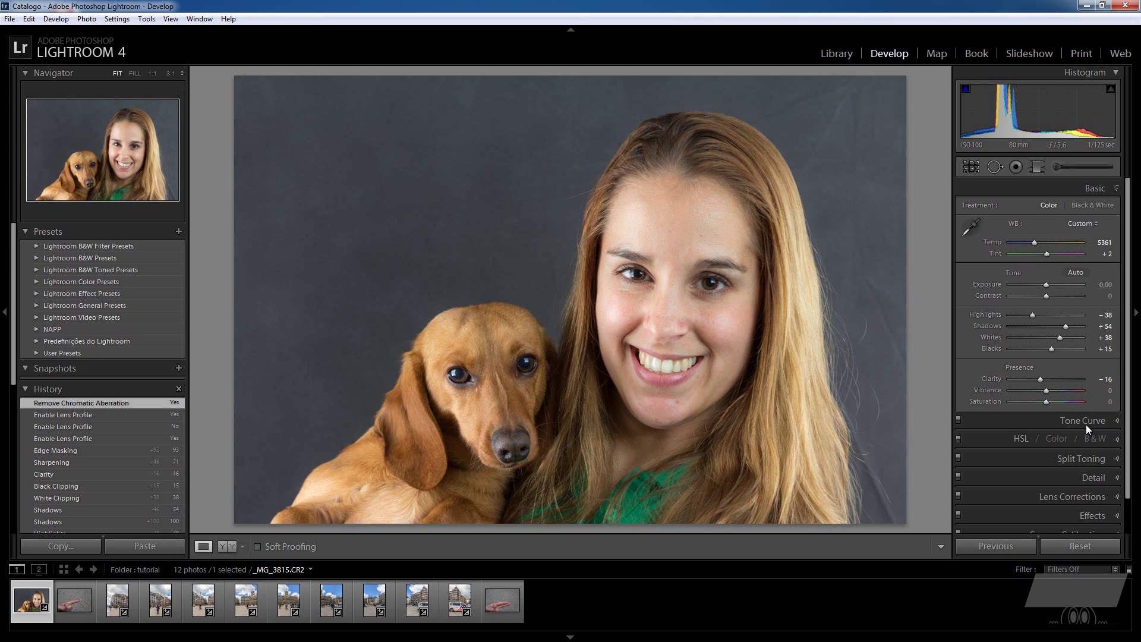
pyautogui.scroll(-1, 1067, 449)
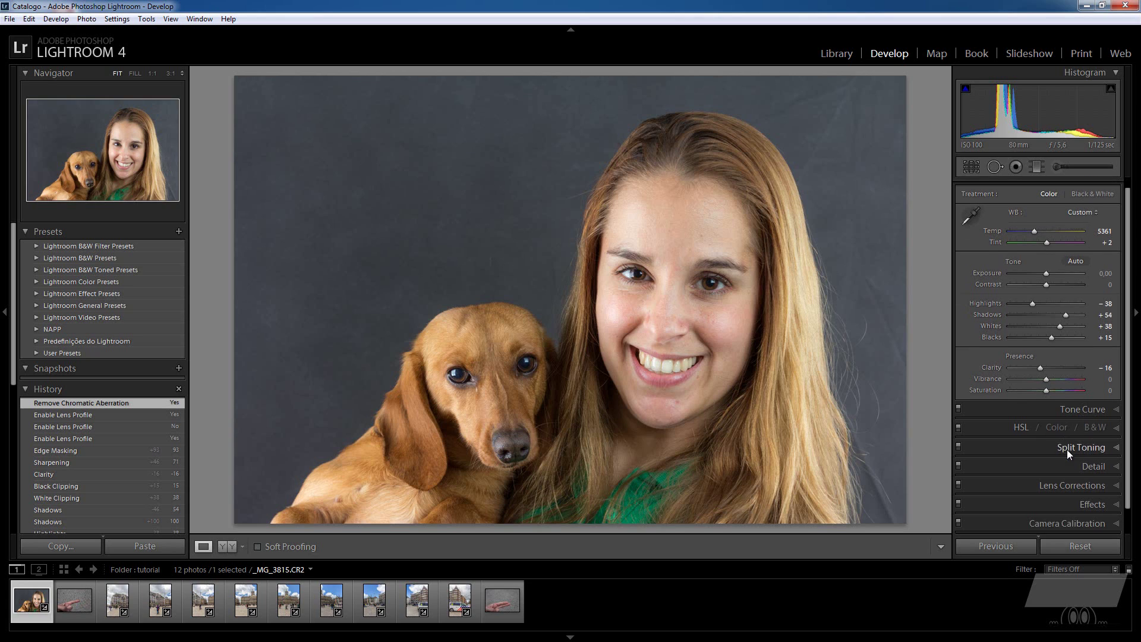
pyautogui.scroll(-2, 1068, 451)
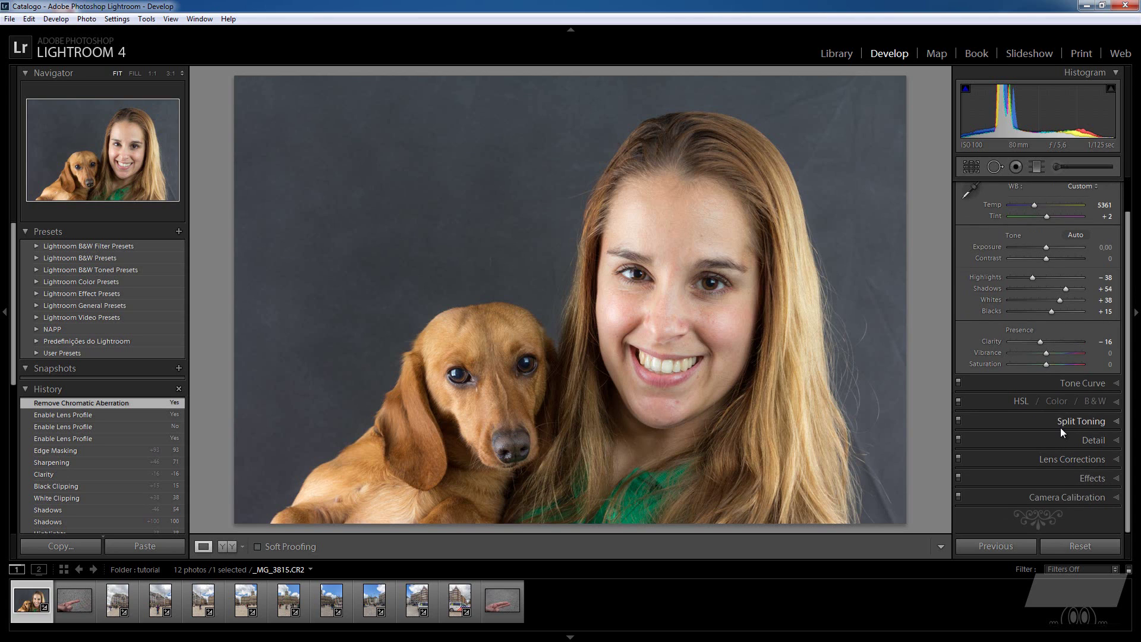
pyautogui.scroll(3, 1061, 427)
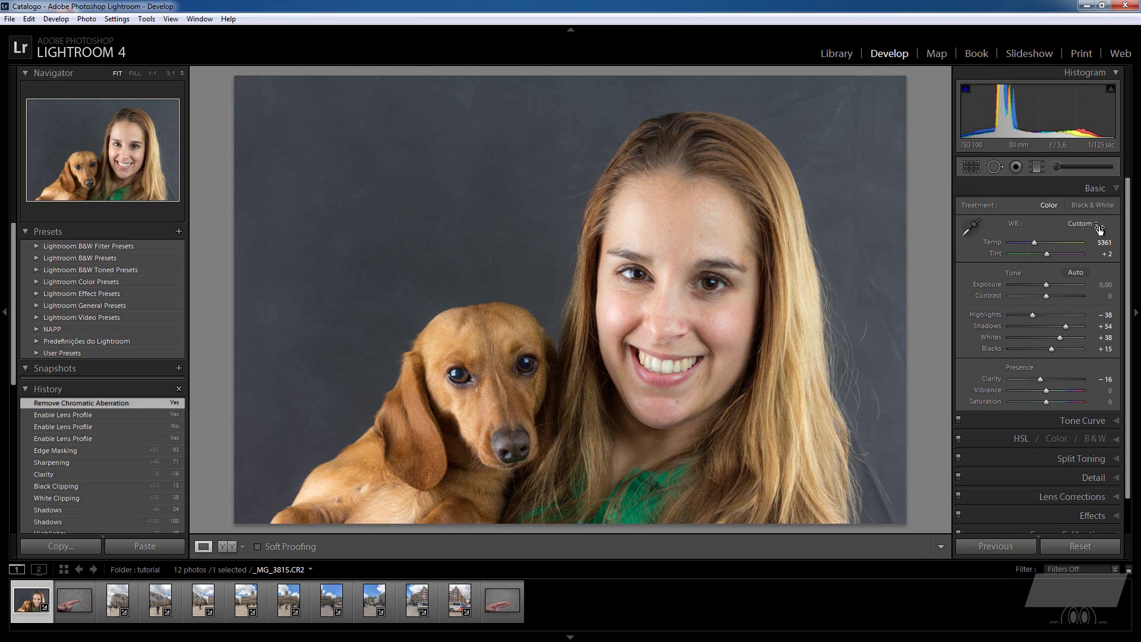
pyautogui.scroll(-3, 1090, 389)
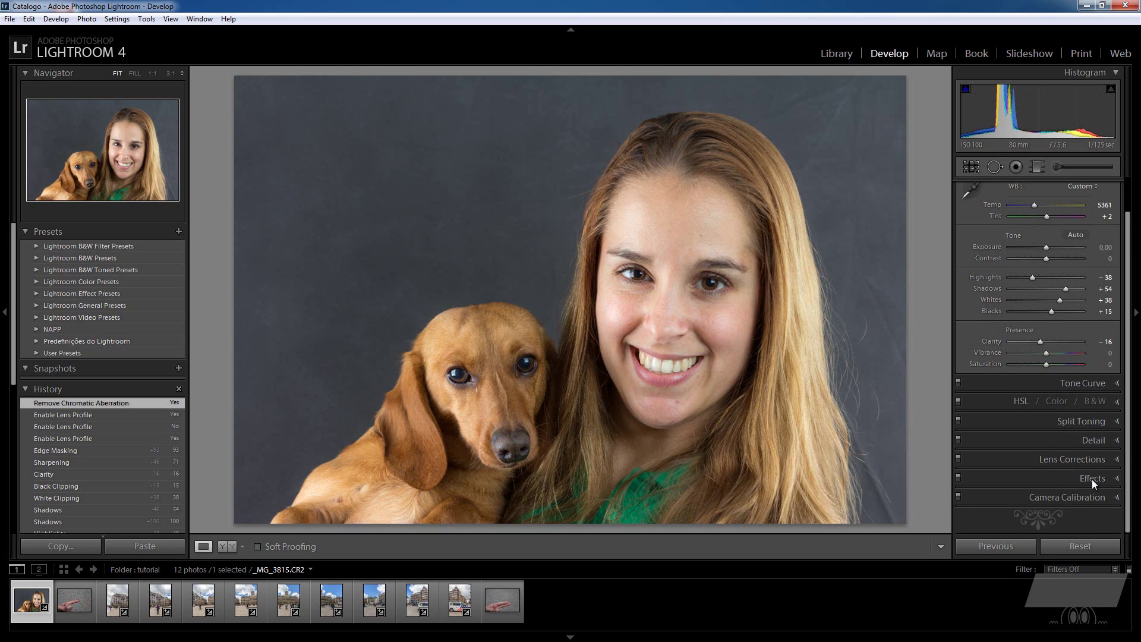
pyautogui.scroll(3, 1092, 479)
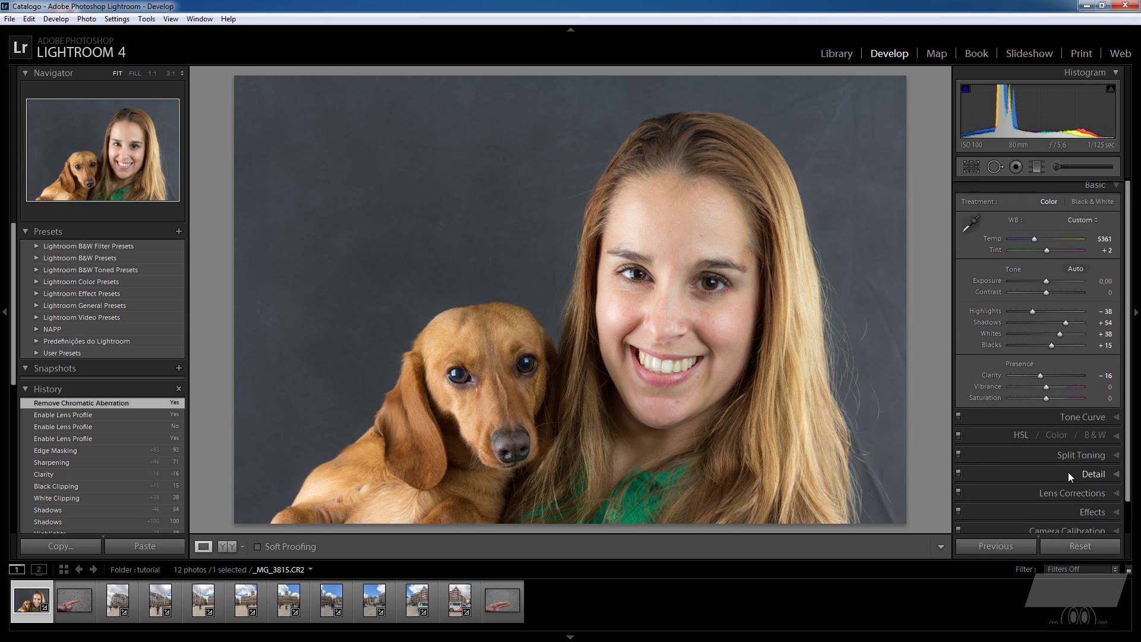
pyautogui.scroll(1, 1068, 472)
pyautogui.rightClick(1008, 192)
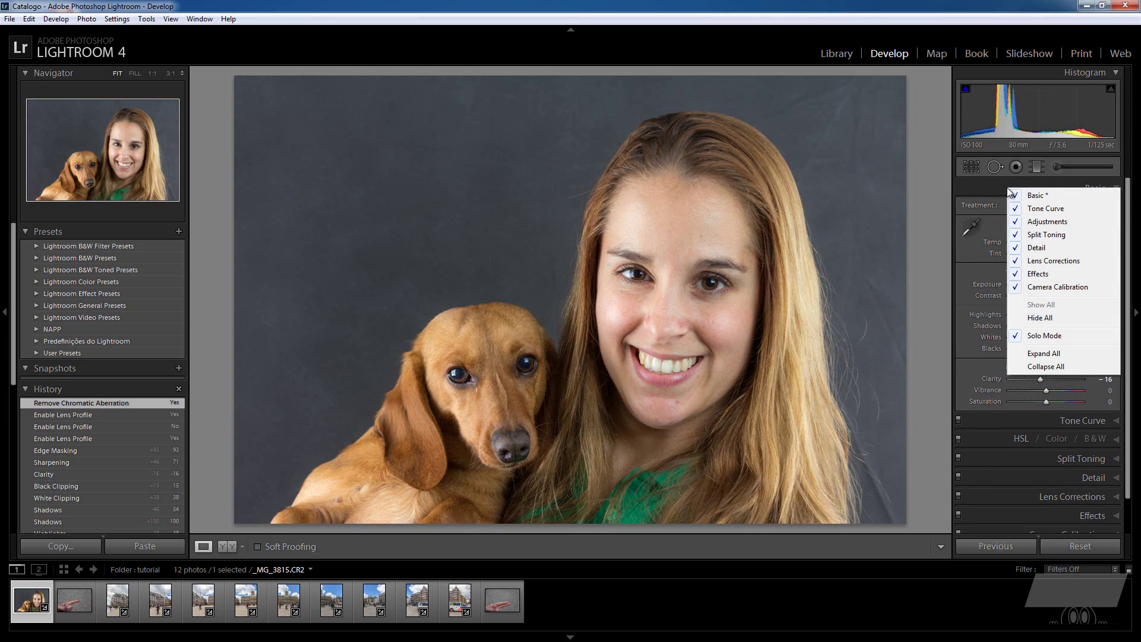
pyautogui.click(1042, 275)
pyautogui.scroll(-1, 1070, 357)
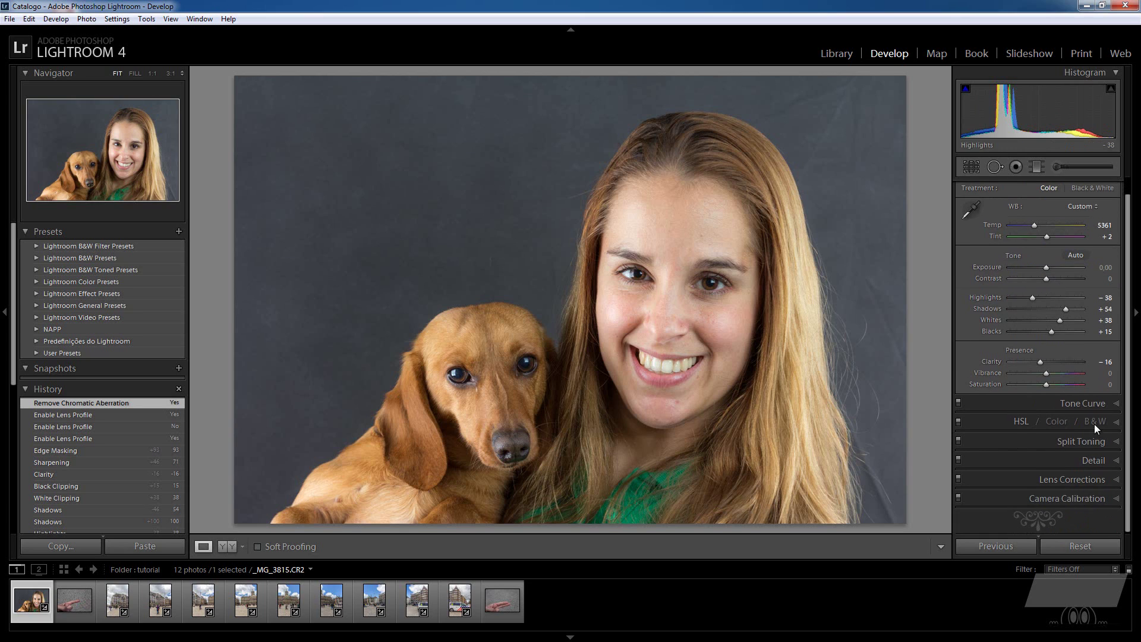
pyautogui.scroll(1, 1090, 466)
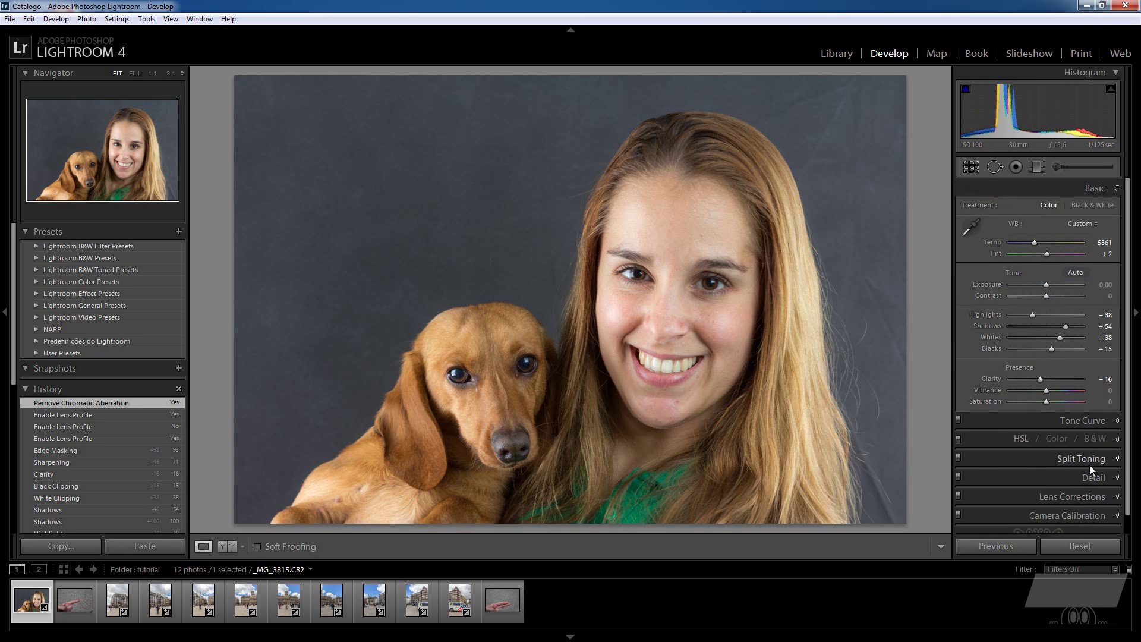
pyautogui.rightClick(1056, 193)
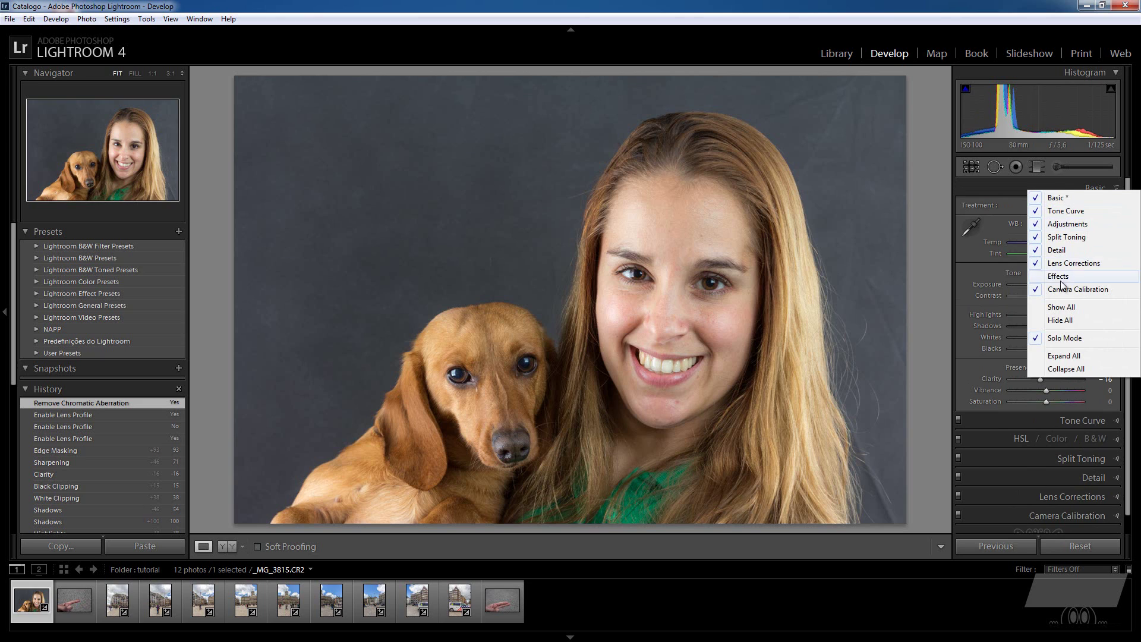
pyautogui.click(1061, 278)
pyautogui.rightClick(1042, 187)
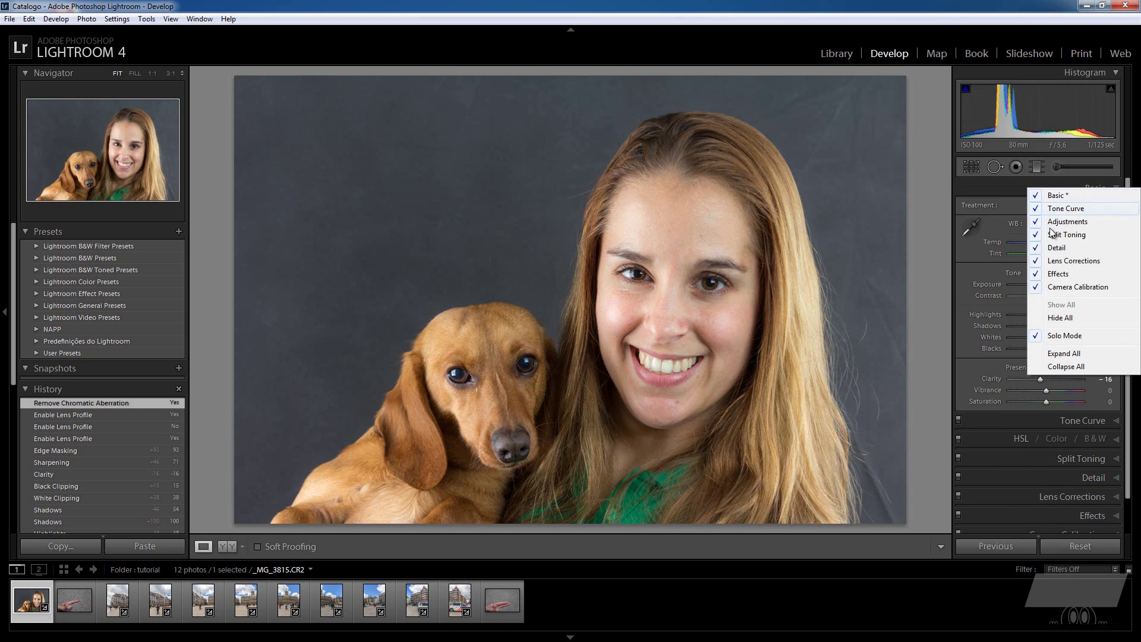
pyautogui.click(1063, 290)
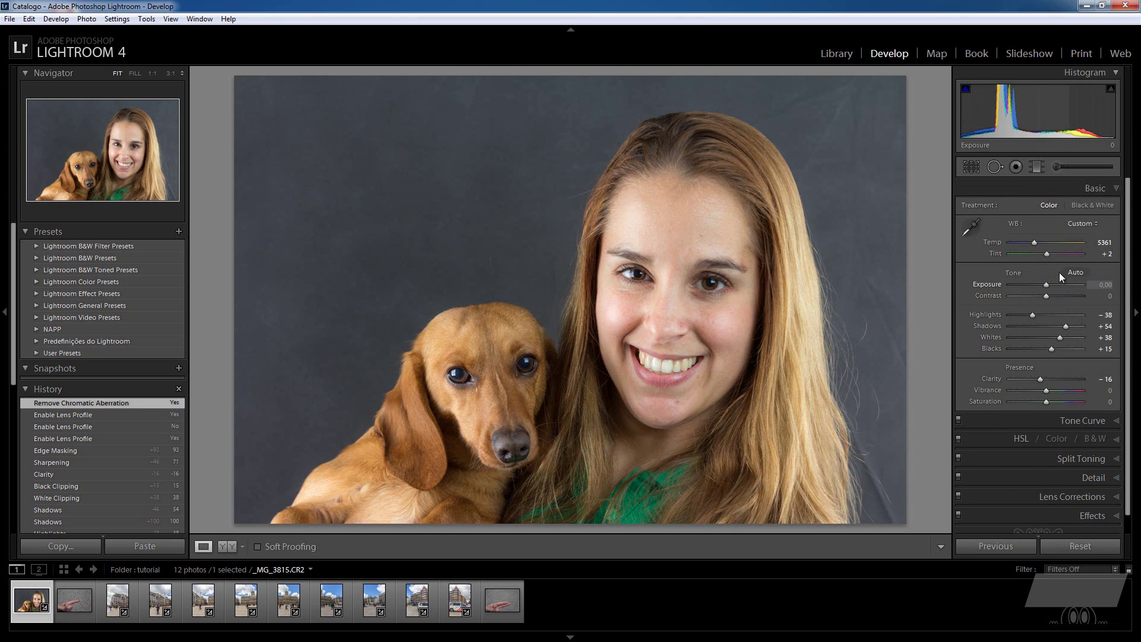
pyautogui.rightClick(1035, 191)
pyautogui.click(1060, 278)
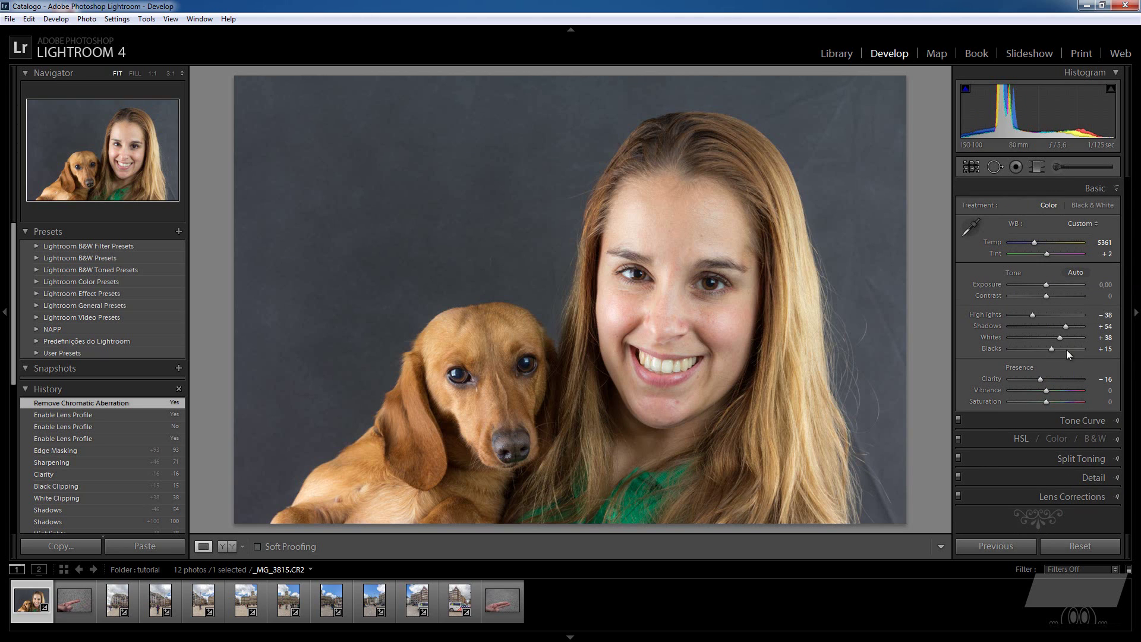
pyautogui.rightClick(1047, 189)
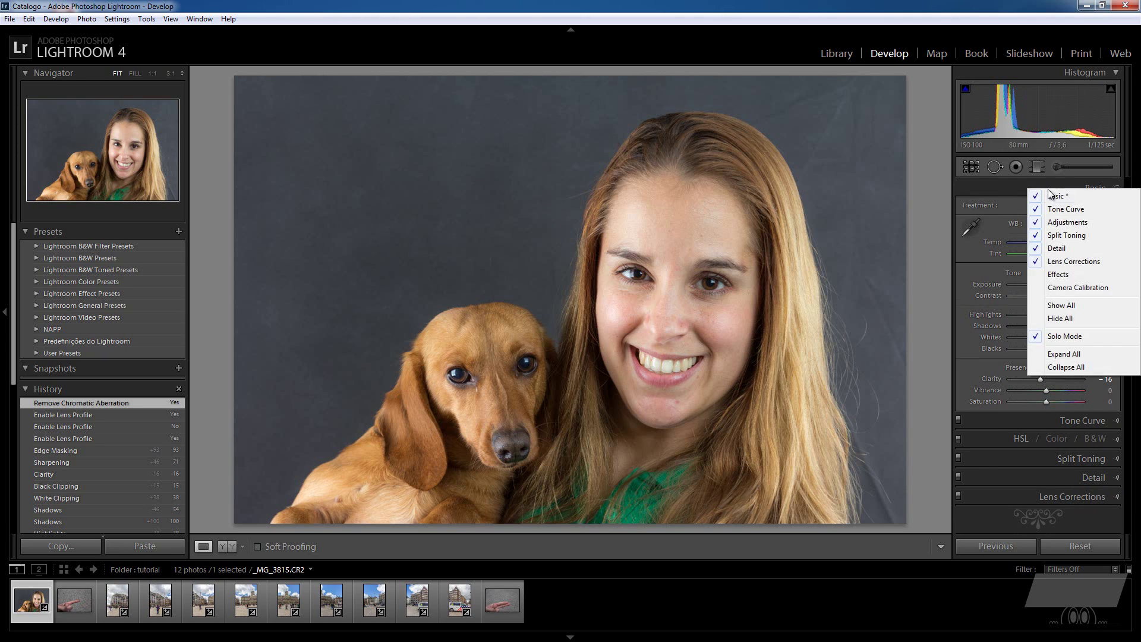
pyautogui.click(1062, 273)
pyautogui.rightClick(1050, 191)
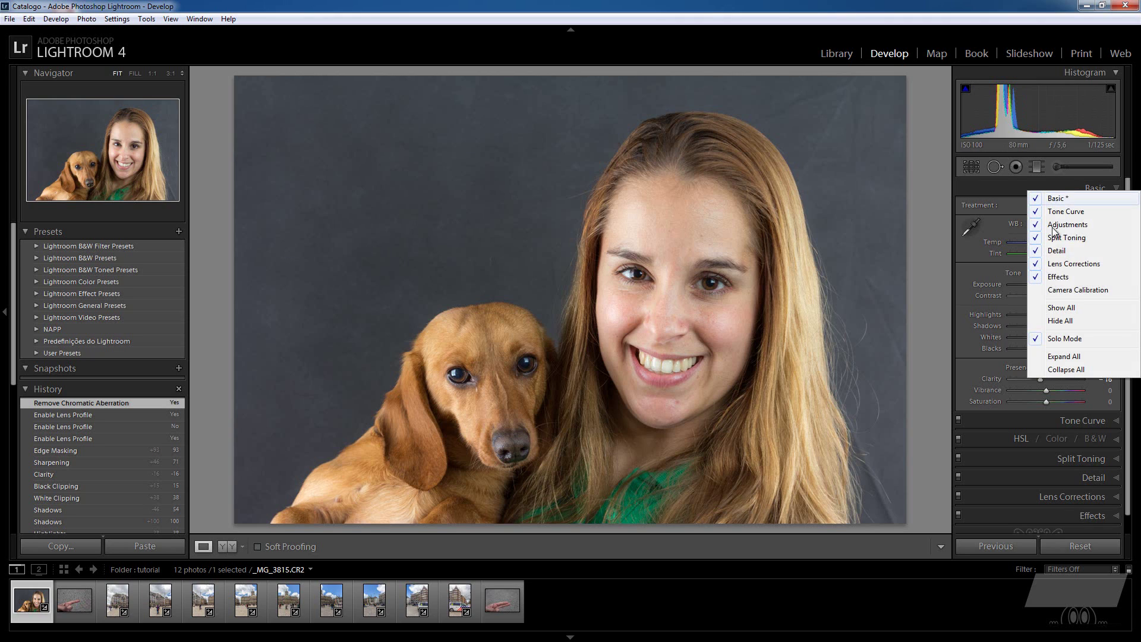
pyautogui.click(1066, 290)
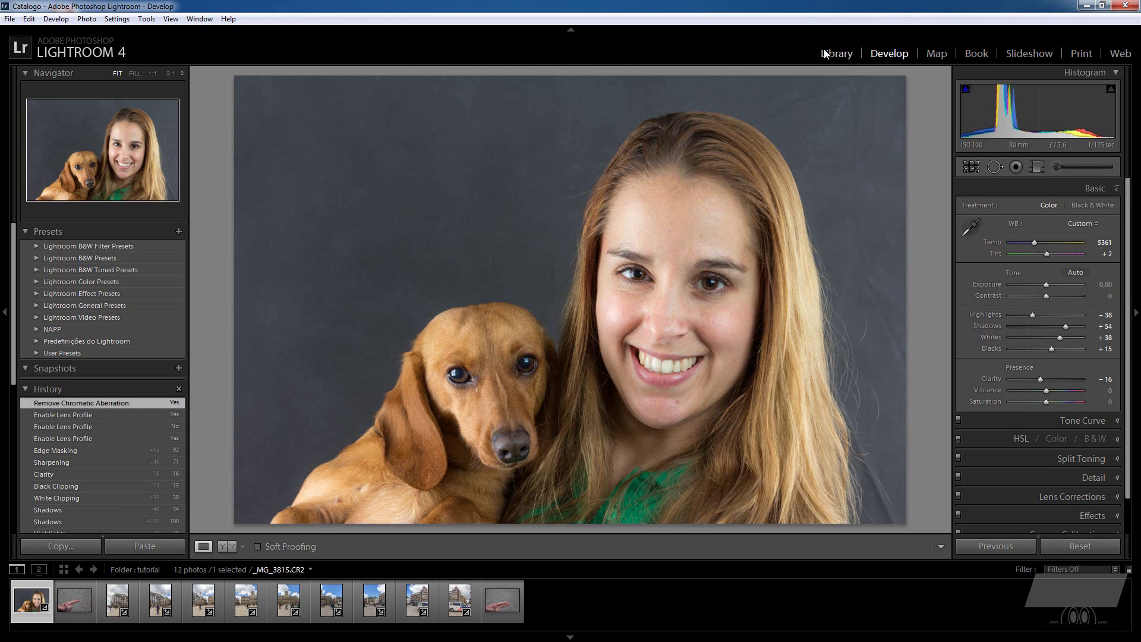
pyautogui.rightClick(770, 53)
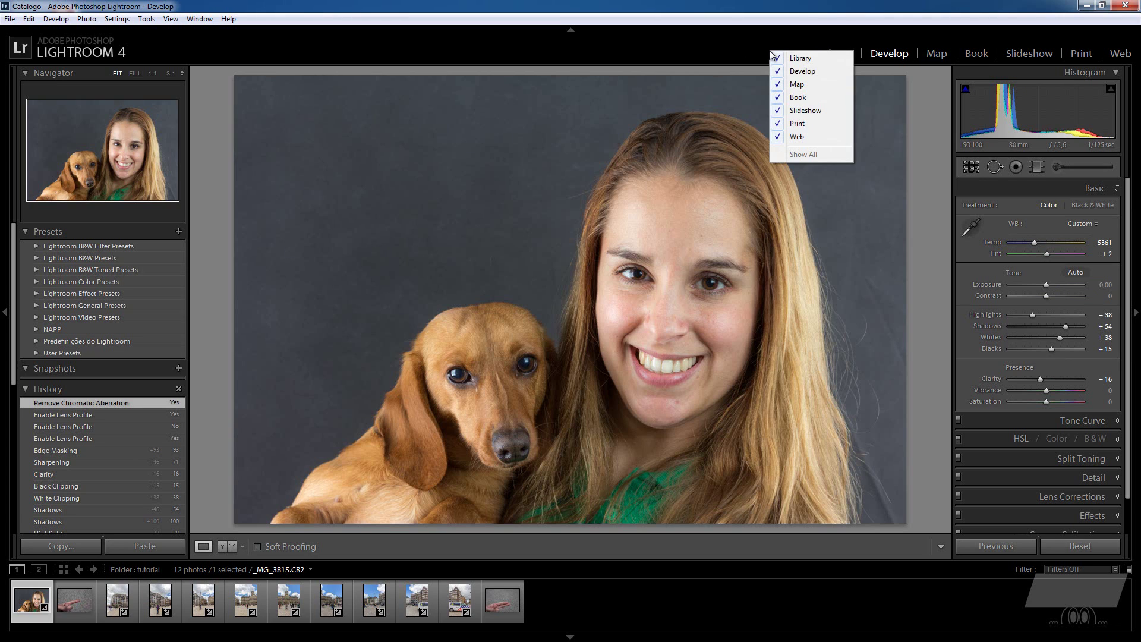
pyautogui.click(799, 85)
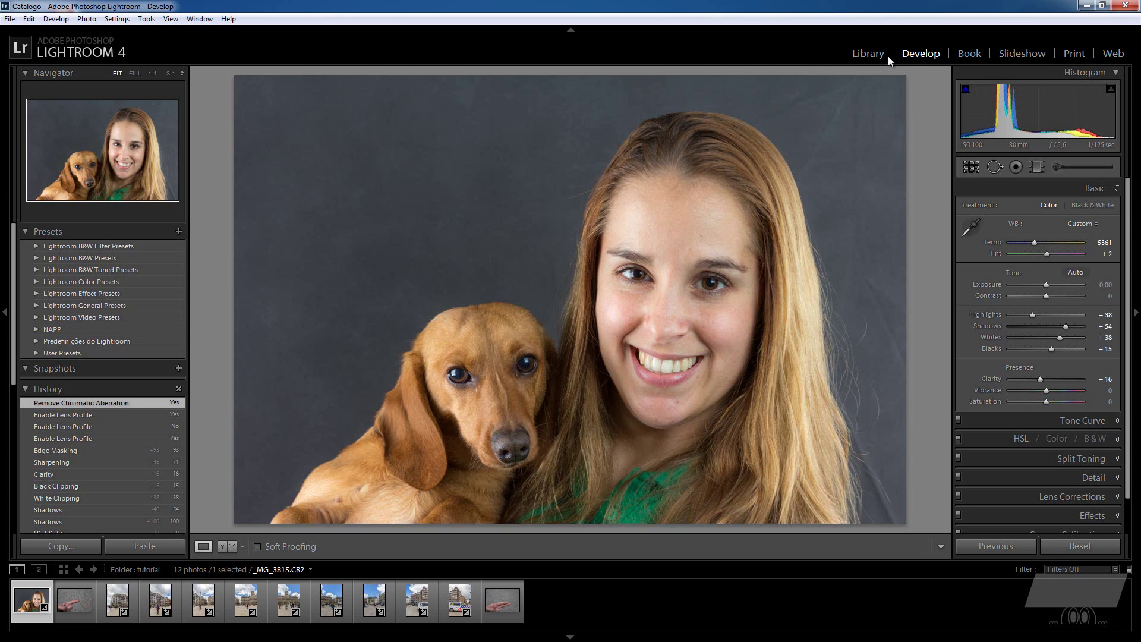
pyautogui.rightClick(804, 49)
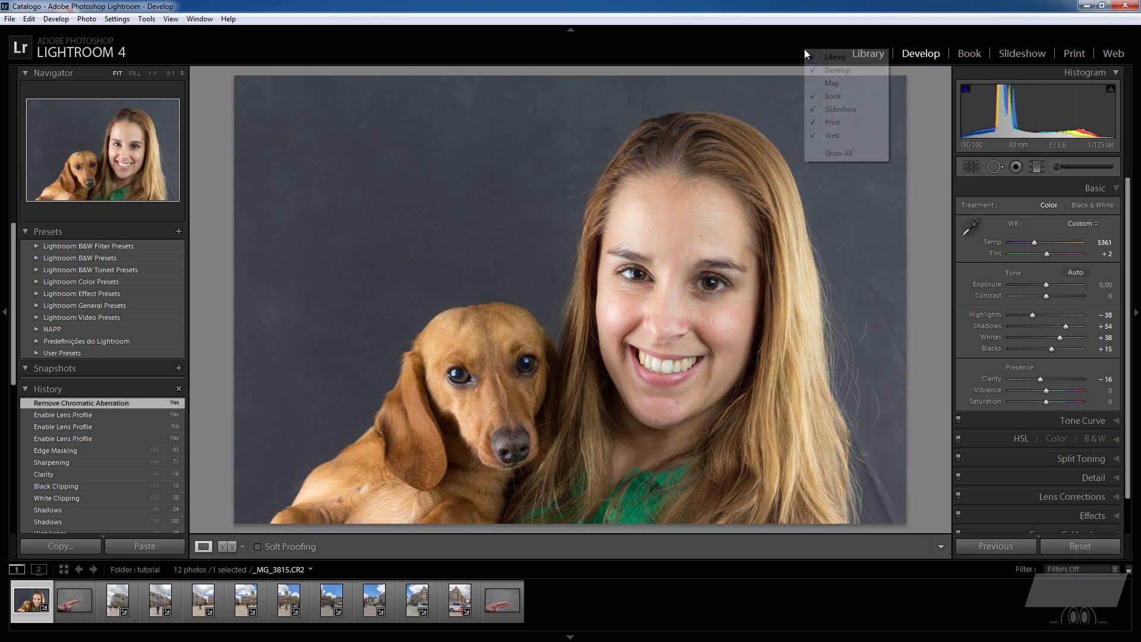
pyautogui.click(828, 85)
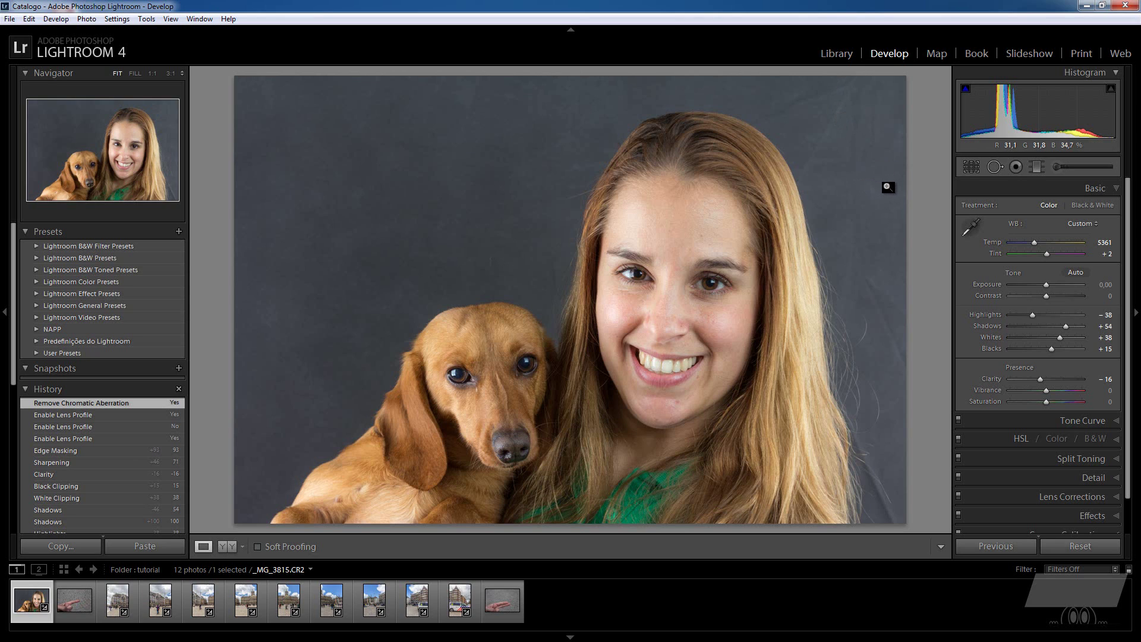
# Step: Open the Crop Overlay tool on the woman-and-dog portrait
pyautogui.click(972, 168)
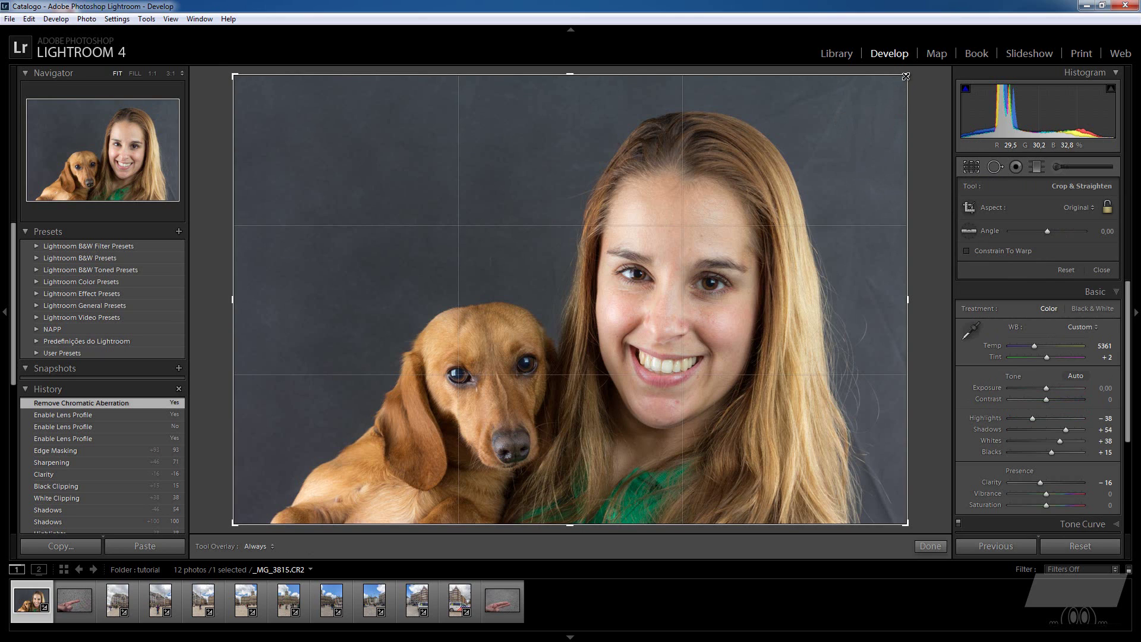
# Step: Shrink the landscape crop and centre the woman's face within it
pyautogui.press('shift')
pyautogui.press('shift')
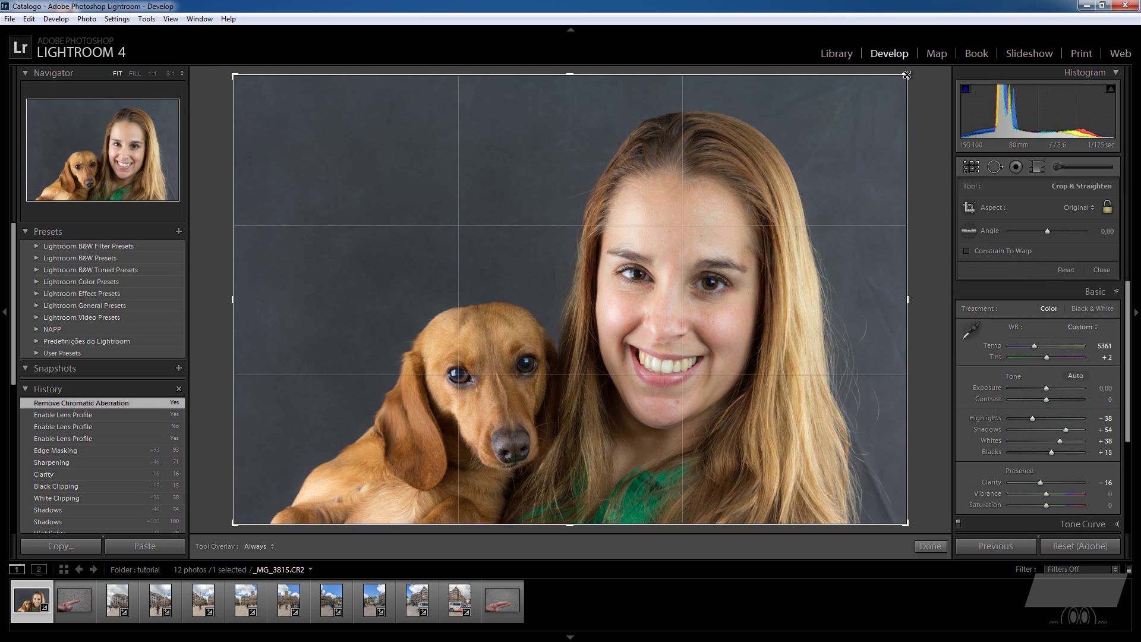
pyautogui.moveTo(905, 77); pyautogui.dragTo(834, 143)
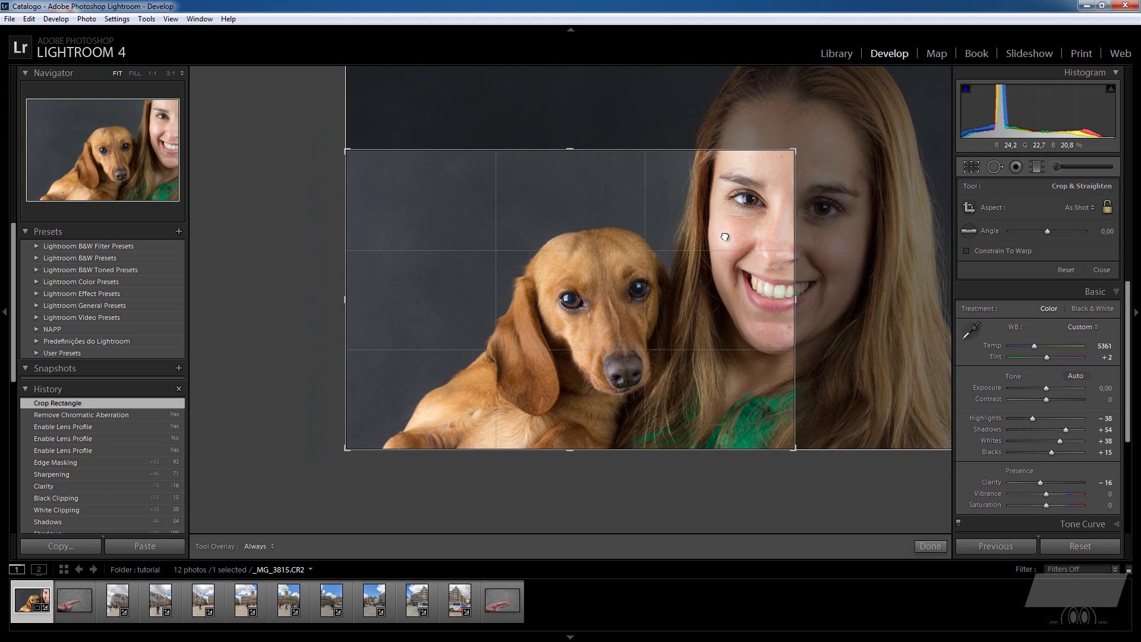
pyautogui.moveTo(748, 234)
pyautogui.mouseDown()
pyautogui.moveTo(609, 321)
pyautogui.moveTo(566, 321)
pyautogui.moveTo(564, 293)
pyautogui.moveTo(609, 303)
pyautogui.moveTo(583, 279)
pyautogui.mouseUp()
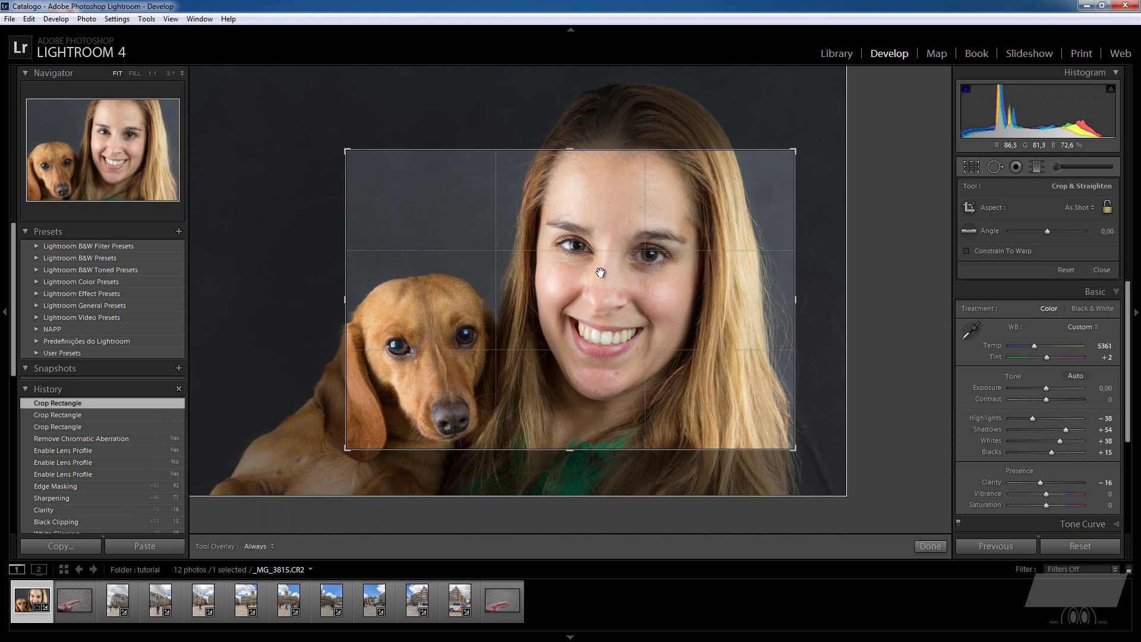
# Step: Flip the crop to portrait and back, widen it to include the dog, then exit cropping
pyautogui.press('x')
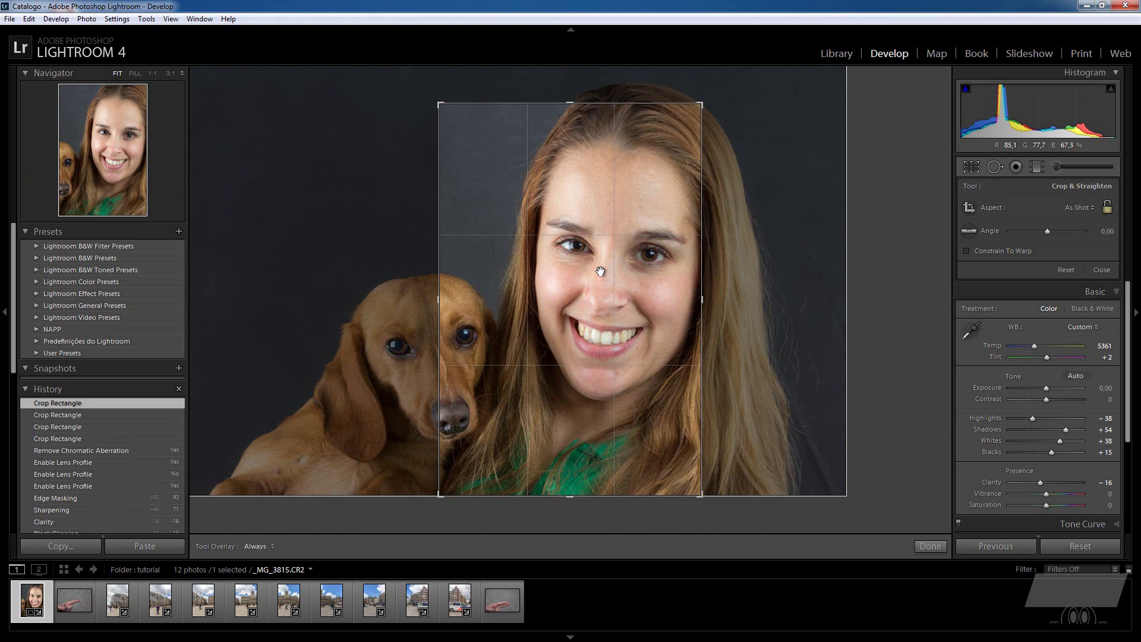
pyautogui.moveTo(605, 271)
pyautogui.mouseDown()
pyautogui.moveTo(608, 331)
pyautogui.moveTo(583, 321)
pyautogui.mouseUp()
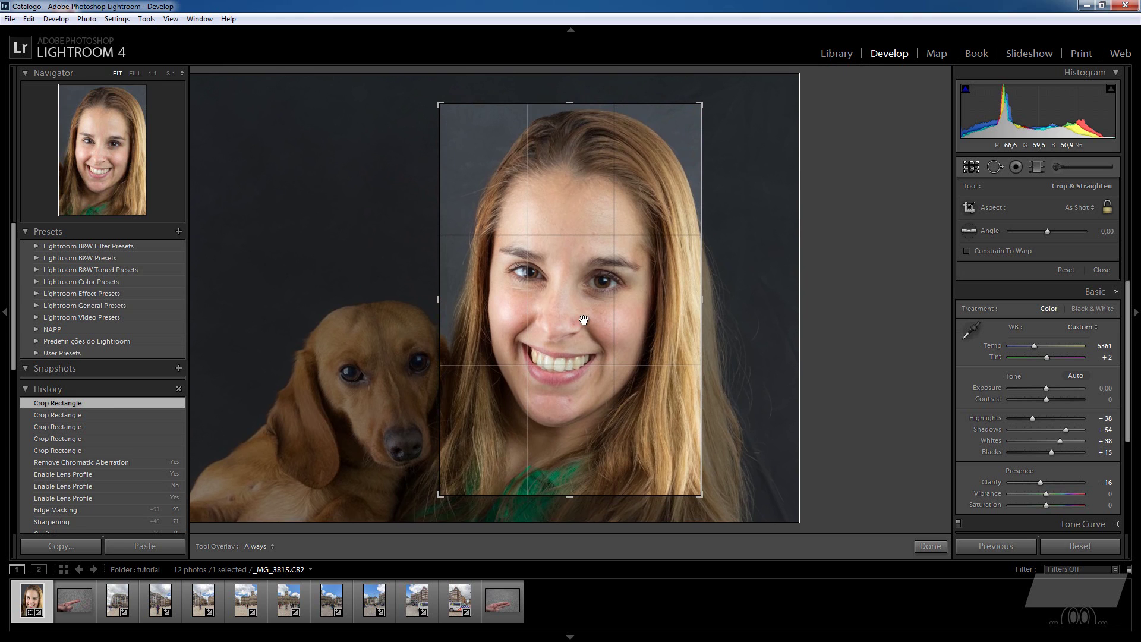
pyautogui.press('x')
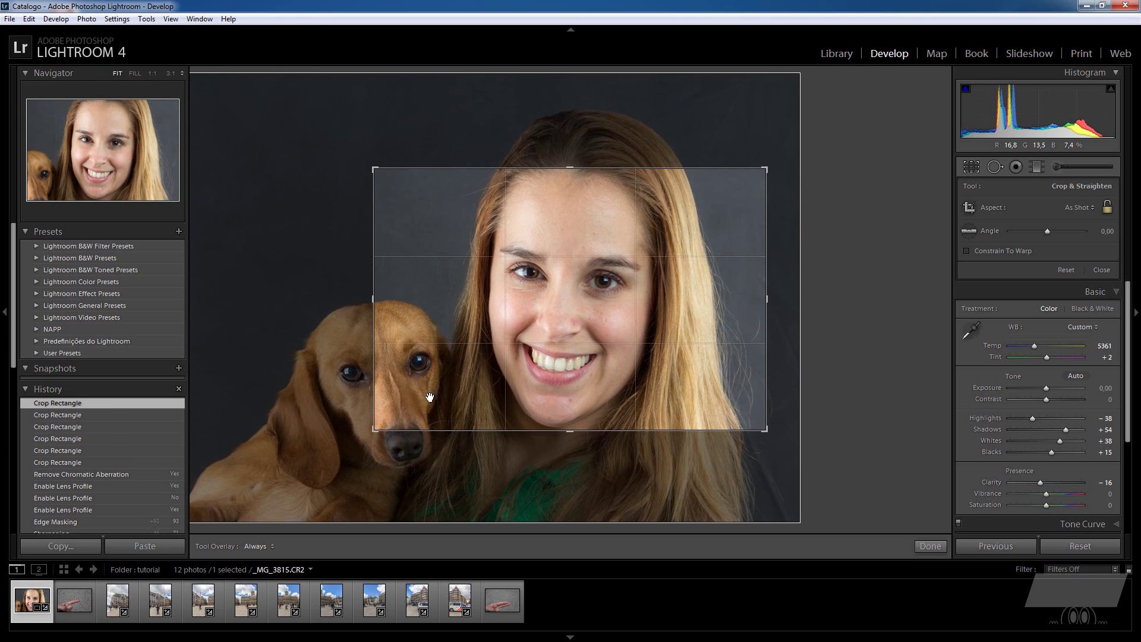
pyautogui.moveTo(372, 430); pyautogui.dragTo(304, 483)
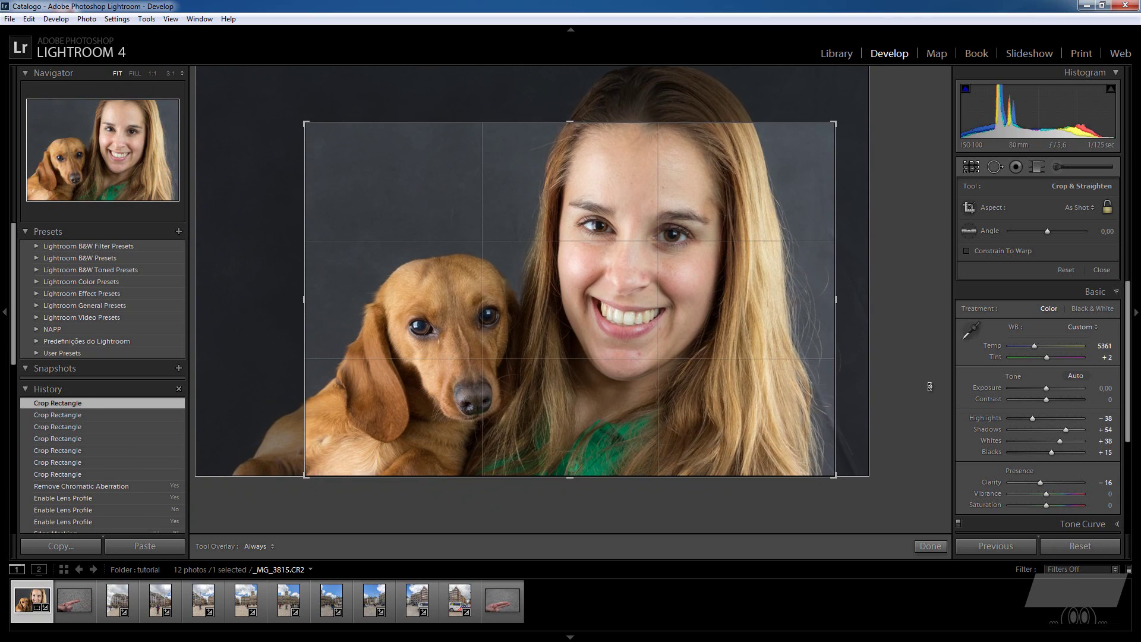
pyautogui.press('Return')
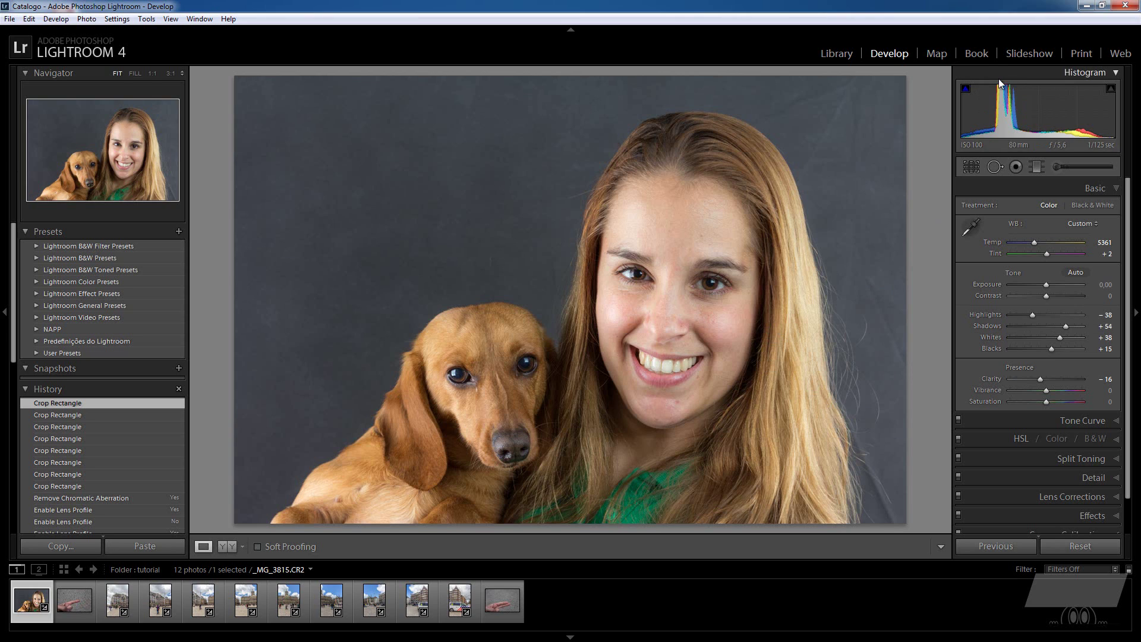
pyautogui.click(1008, 169)
# Step: Start a new crop, shrink it around the dog, then frame the woman's face
pyautogui.click(971, 167)
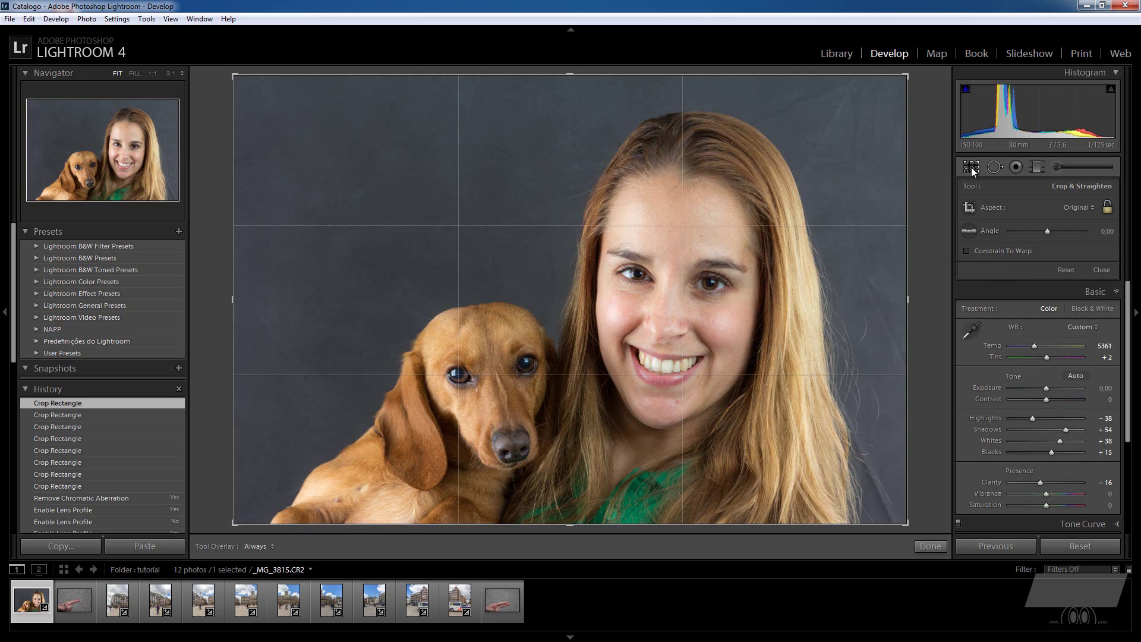
pyautogui.moveTo(906, 75); pyautogui.dragTo(769, 184)
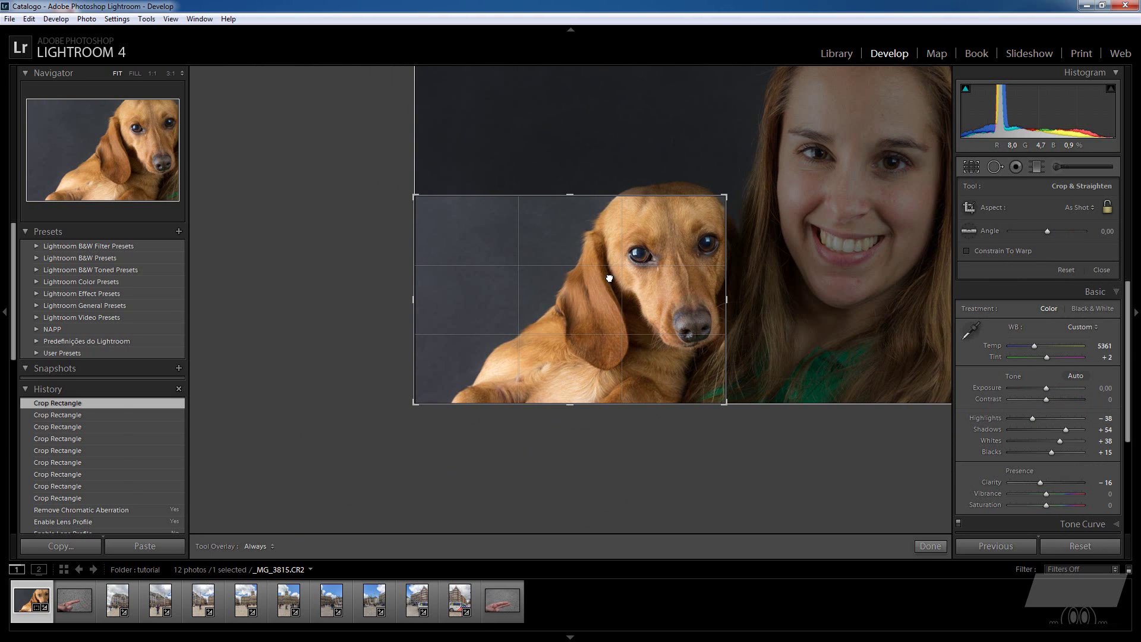
pyautogui.moveTo(637, 271); pyautogui.dragTo(535, 308)
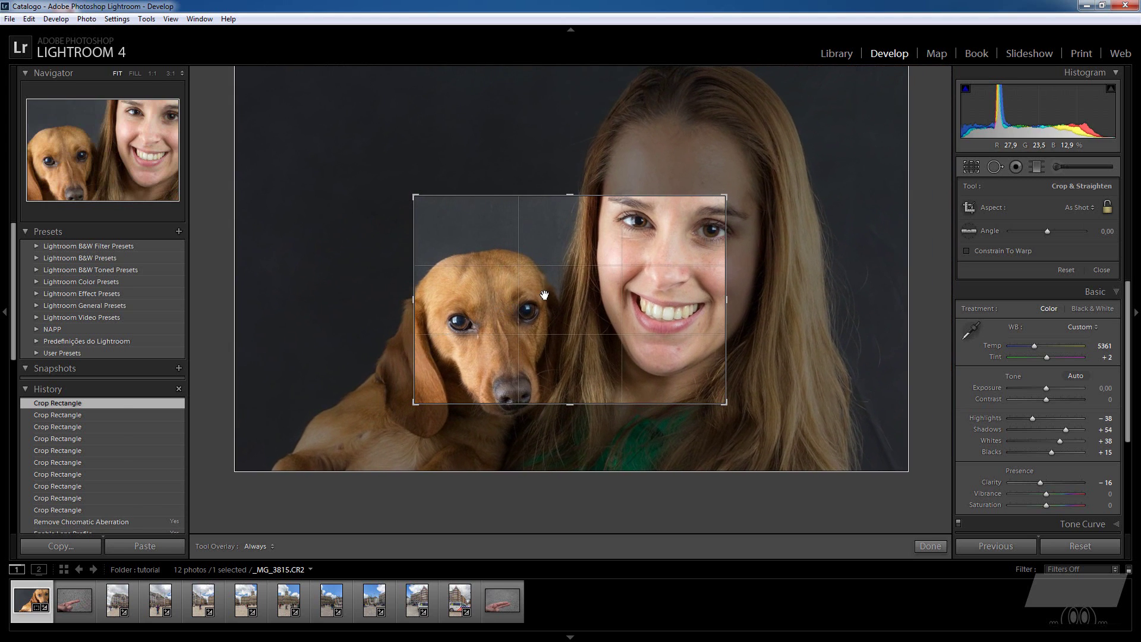
pyautogui.moveTo(564, 300); pyautogui.dragTo(553, 306)
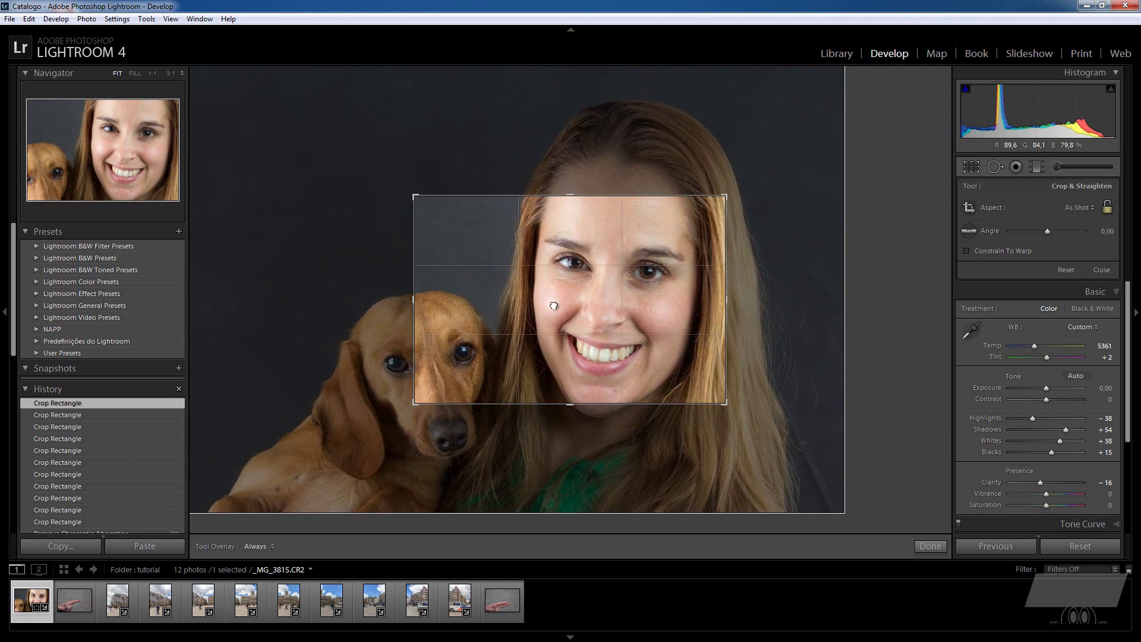
pyautogui.moveTo(725, 196); pyautogui.dragTo(675, 223)
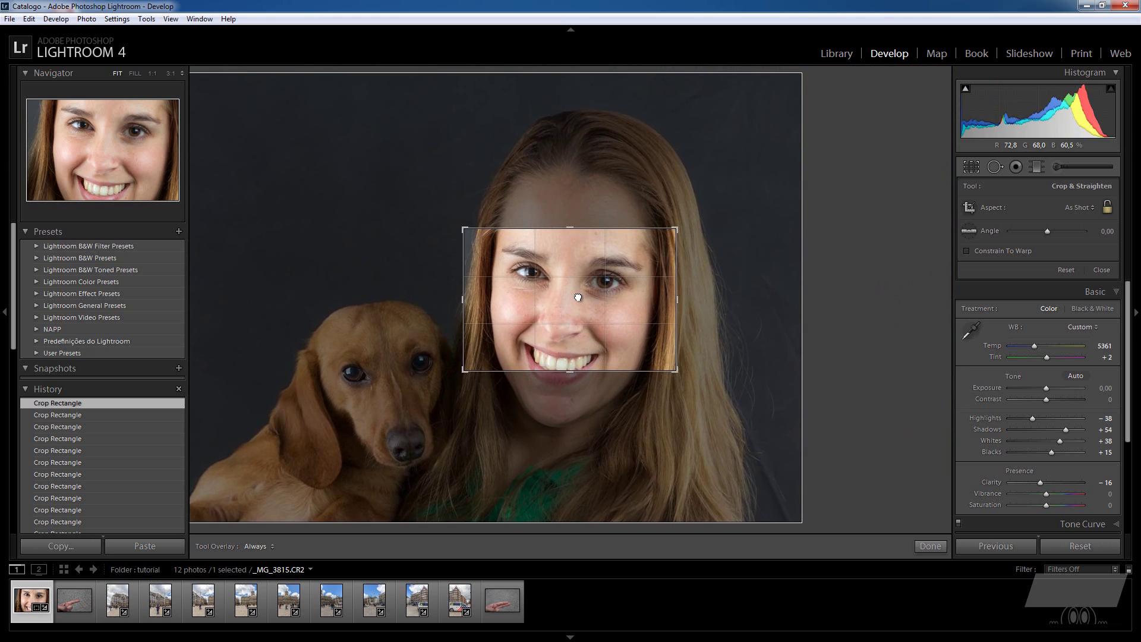
pyautogui.moveTo(588, 290)
pyautogui.mouseDown()
pyautogui.moveTo(572, 310)
pyautogui.moveTo(866, 374)
pyautogui.mouseUp()
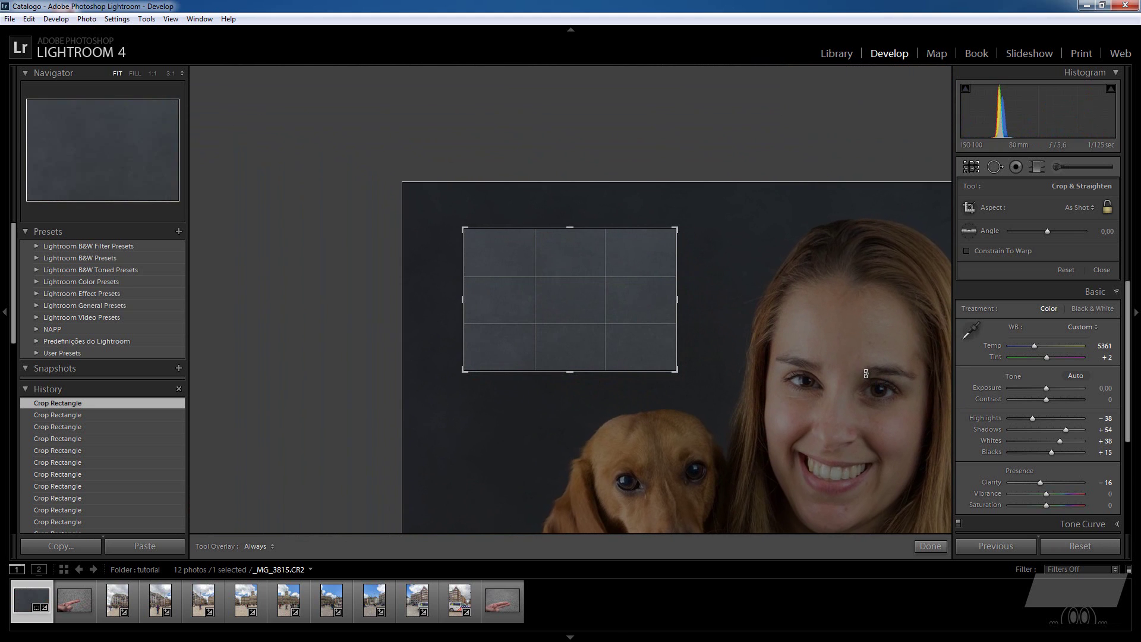
pyautogui.moveTo(618, 309)
pyautogui.mouseDown()
pyautogui.moveTo(400, 205)
pyautogui.moveTo(356, 218)
pyautogui.mouseUp()
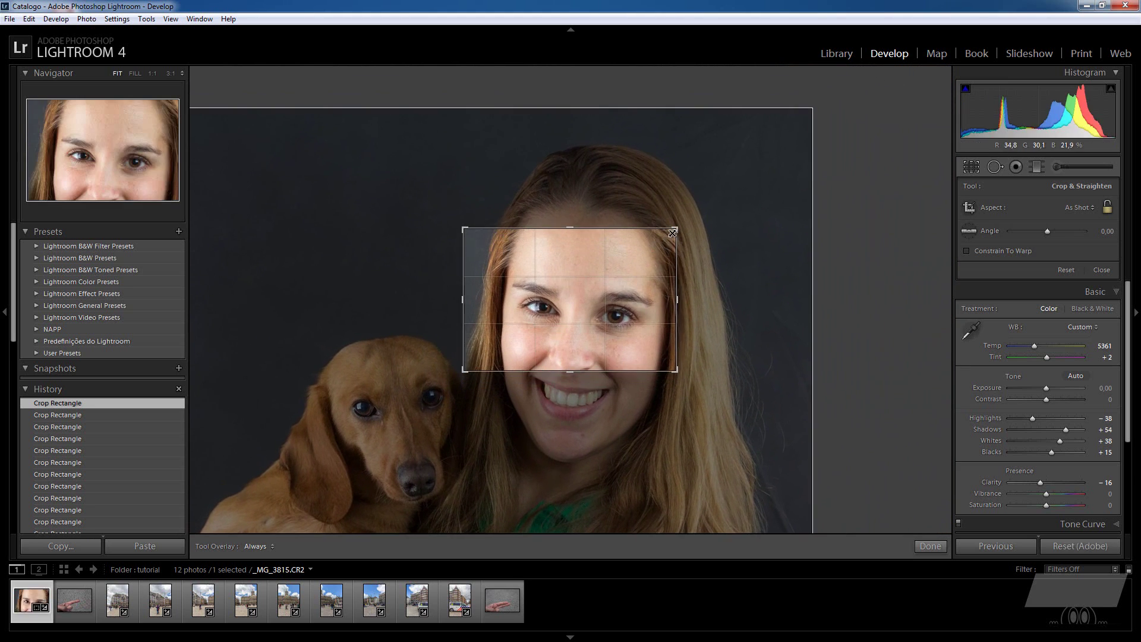
# Step: Shrink the crop further to frame her smile and eyes, then exit cropping
pyautogui.moveTo(675, 230); pyautogui.dragTo(657, 242)
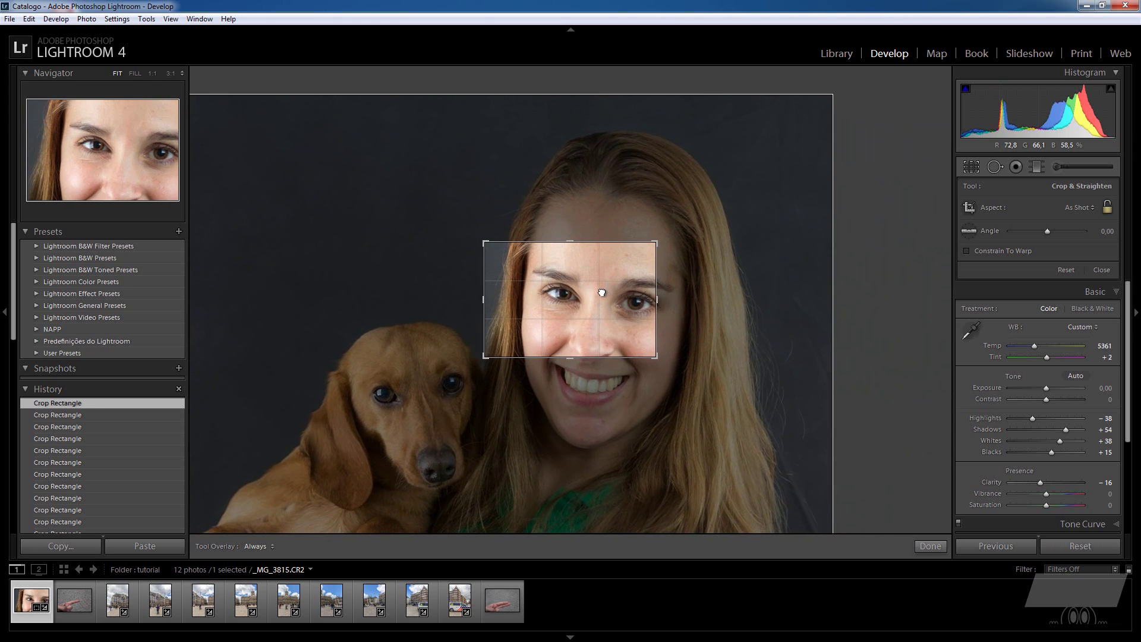
pyautogui.moveTo(634, 291)
pyautogui.mouseDown()
pyautogui.moveTo(571, 353)
pyautogui.moveTo(565, 192)
pyautogui.moveTo(593, 166)
pyautogui.mouseUp()
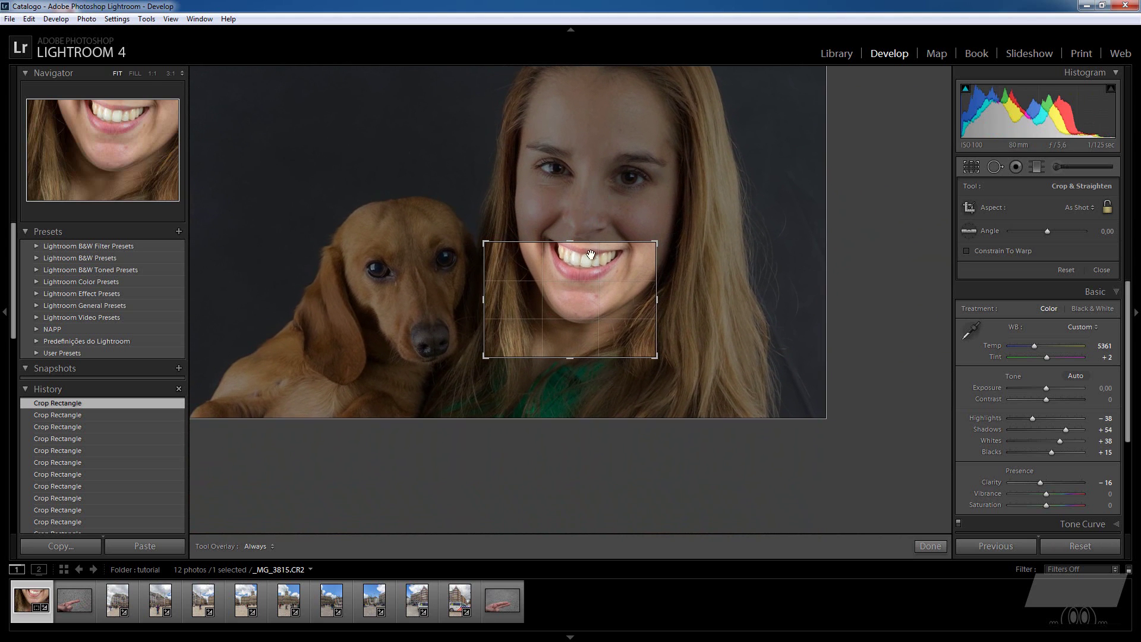
pyautogui.moveTo(583, 271)
pyautogui.mouseDown()
pyautogui.moveTo(660, 244)
pyautogui.moveTo(692, 250)
pyautogui.moveTo(520, 349)
pyautogui.mouseUp()
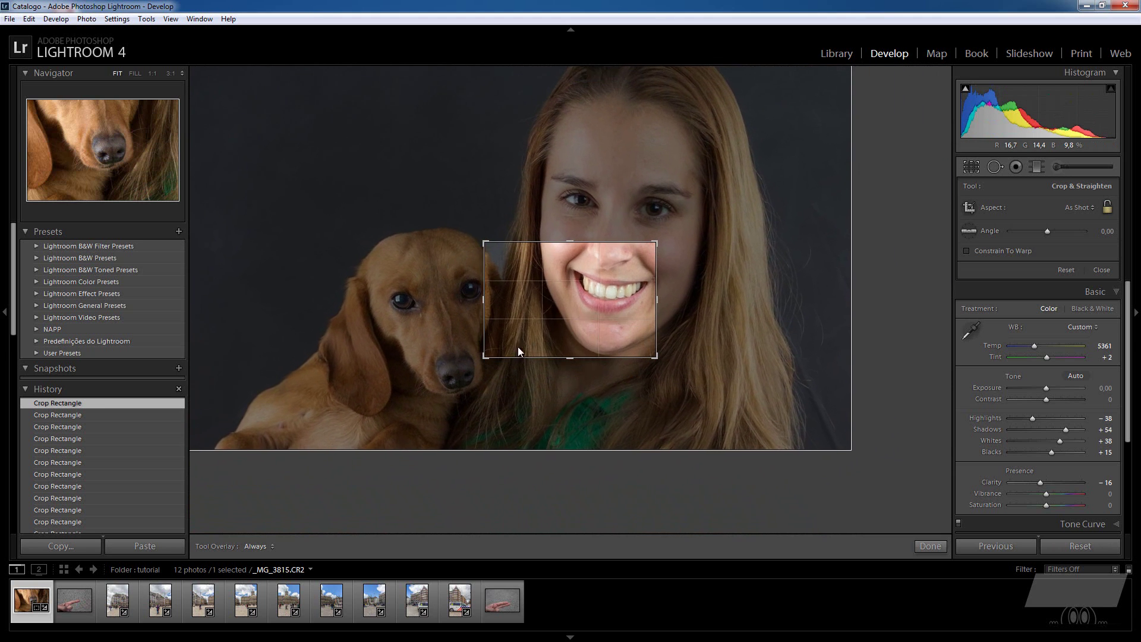
pyautogui.moveTo(585, 283); pyautogui.dragTo(592, 319)
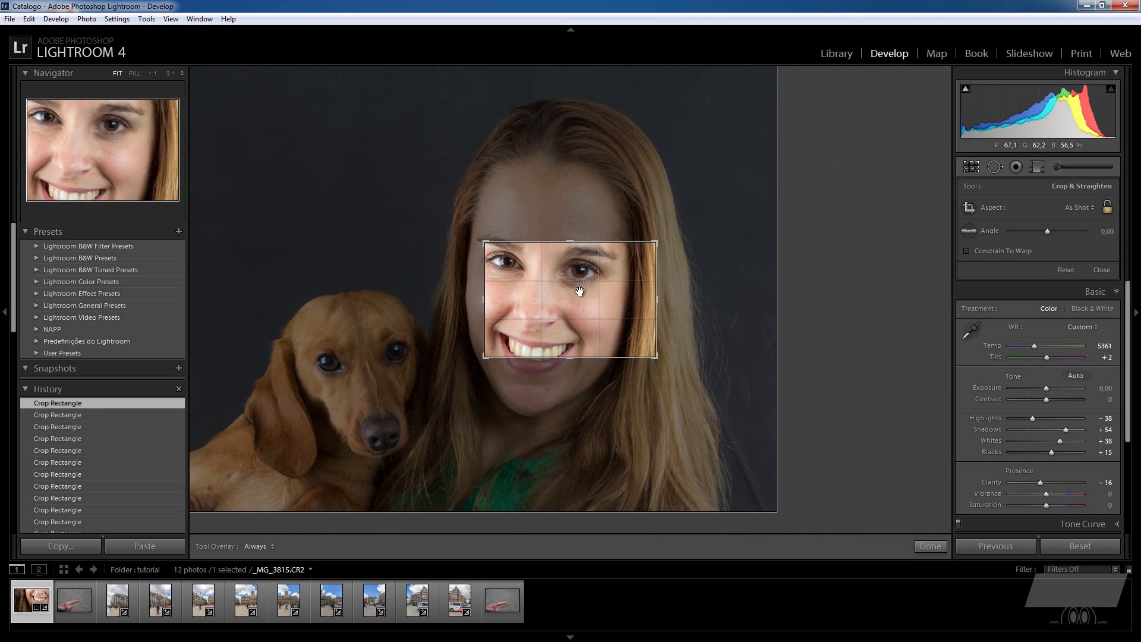
pyautogui.moveTo(591, 300); pyautogui.dragTo(814, 361)
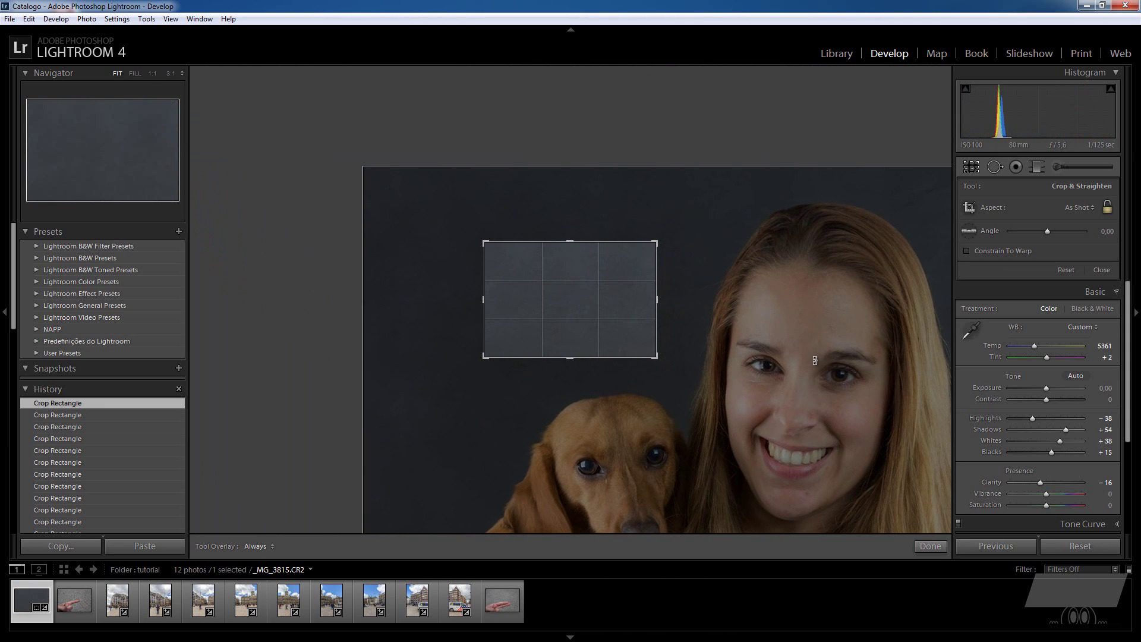
pyautogui.press('Return')
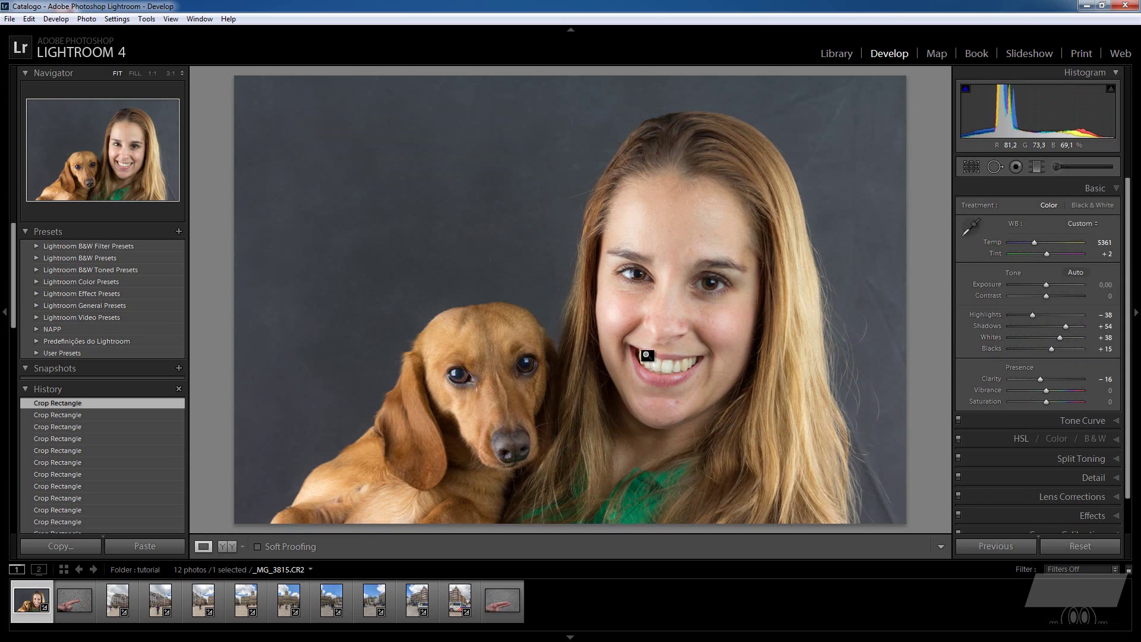
# Step: Return to the Library grid and select the Dam Square photo _MG_4825.CR2
pyautogui.click(841, 55)
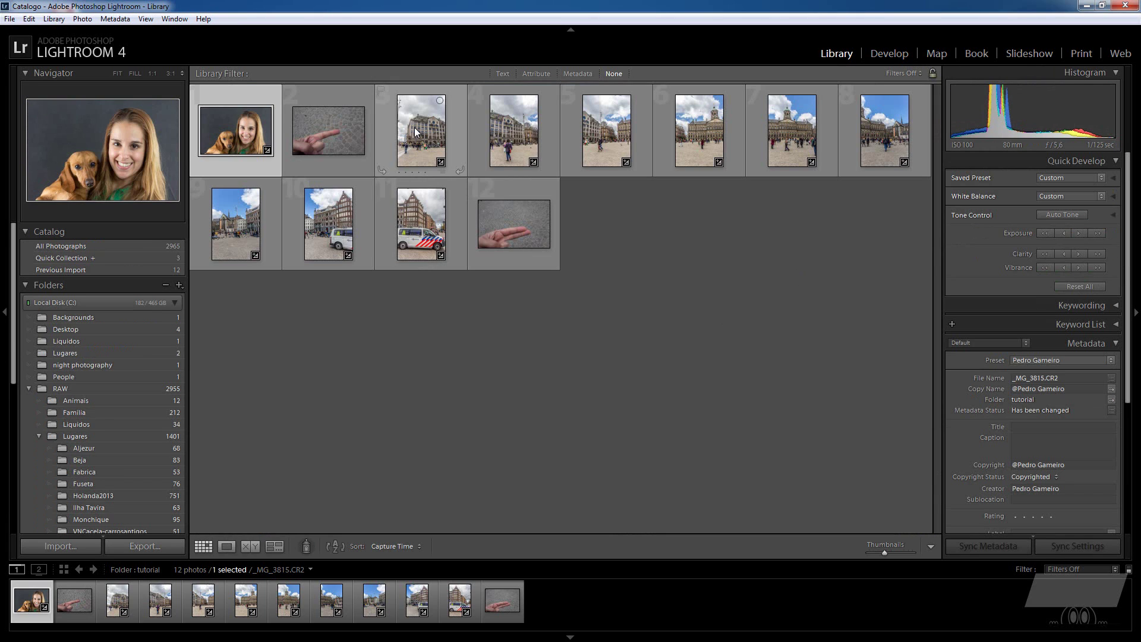
pyautogui.click(414, 128)
pyautogui.click(411, 227)
pyautogui.click(426, 149)
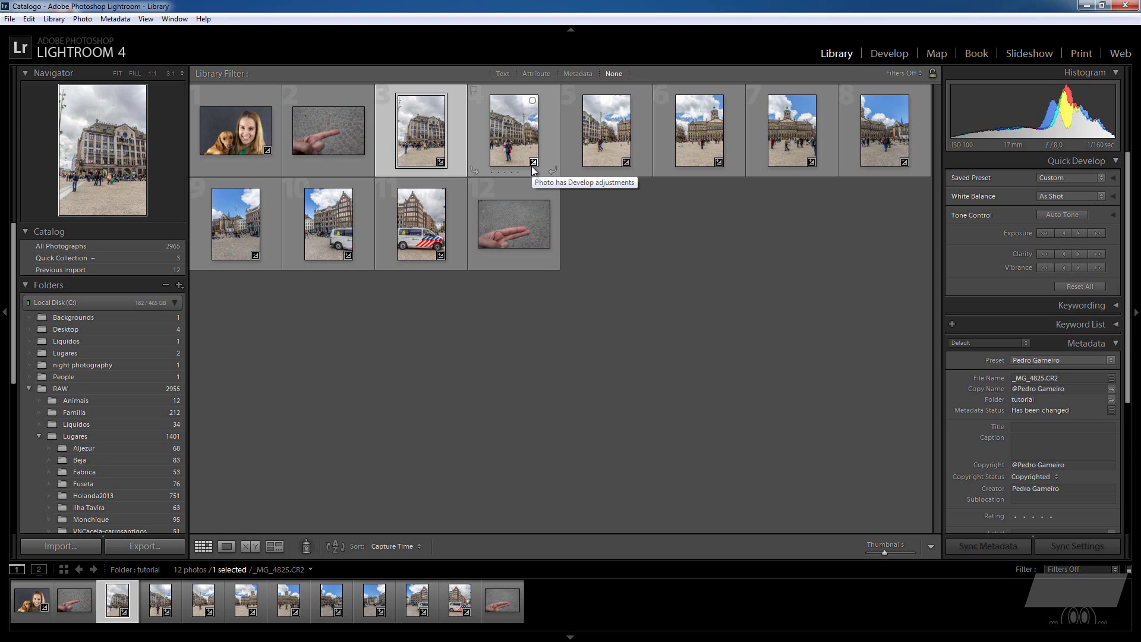
# Step: View the pointing-finger and open-hand photos in Loupe, ending in the grid with _MG_4834.CR2 selected
pyautogui.click(331, 133)
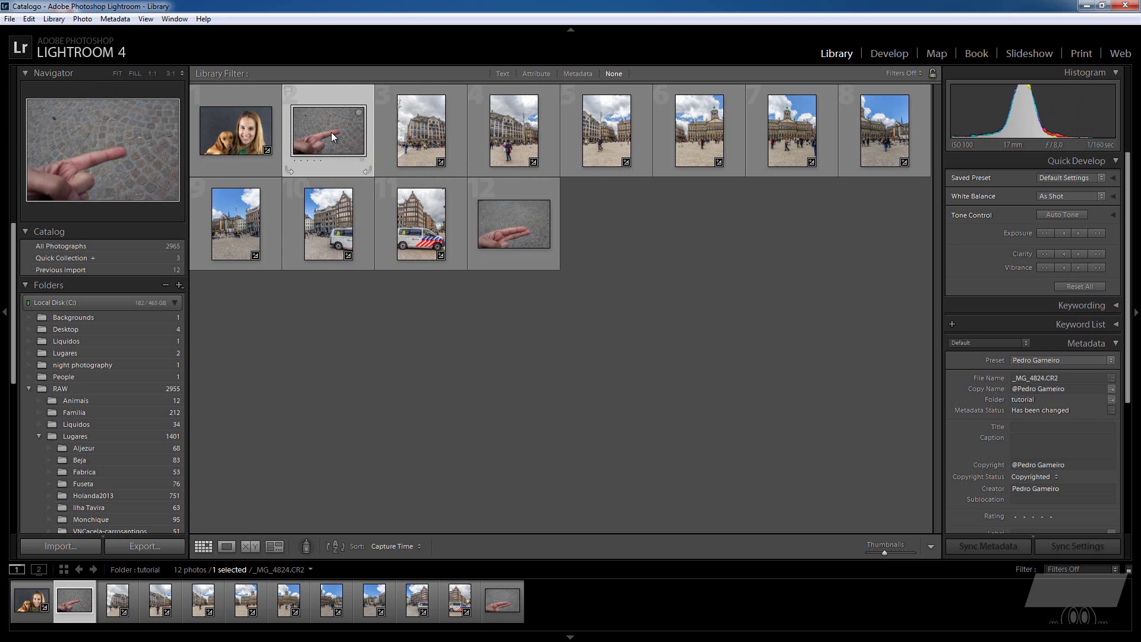
pyautogui.doubleClick(331, 136)
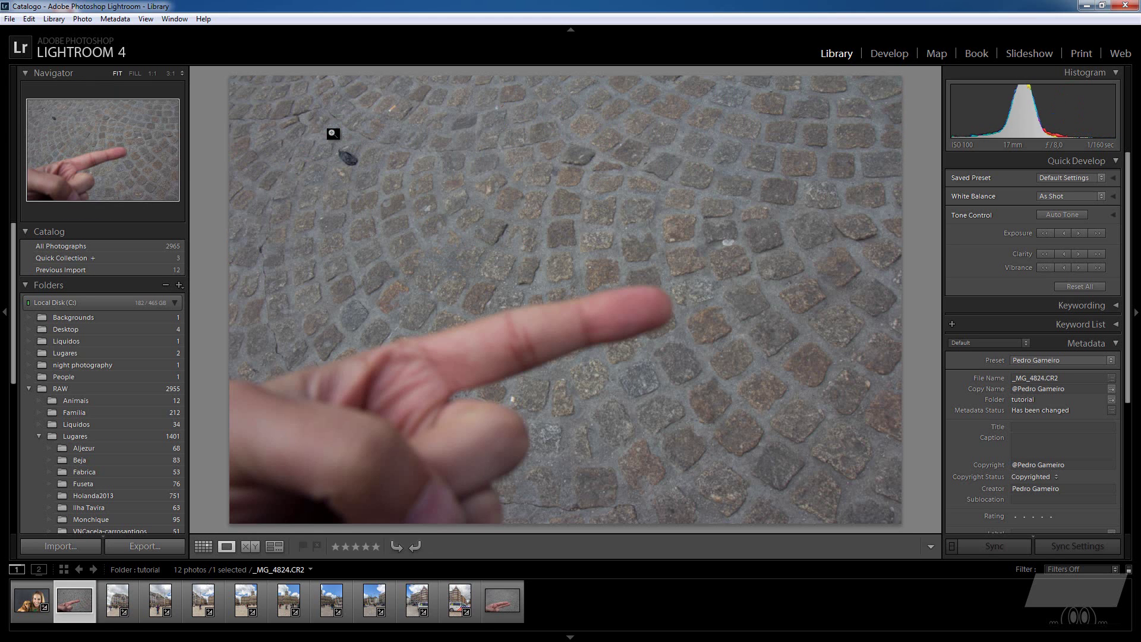
pyautogui.press('g')
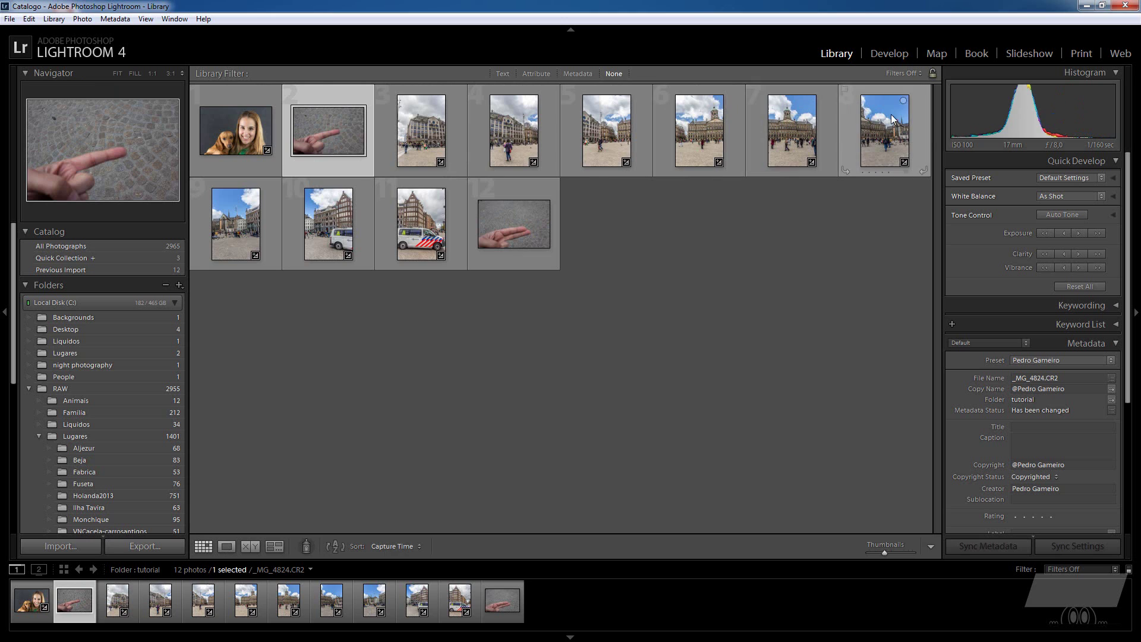
pyautogui.click(489, 230)
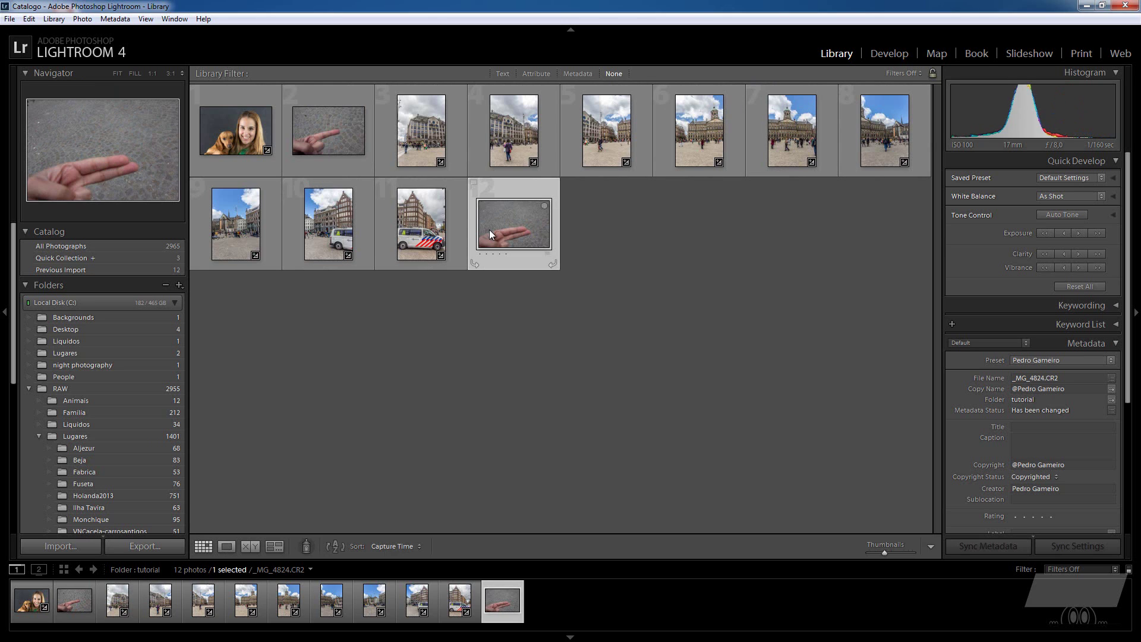
pyautogui.doubleClick(490, 229)
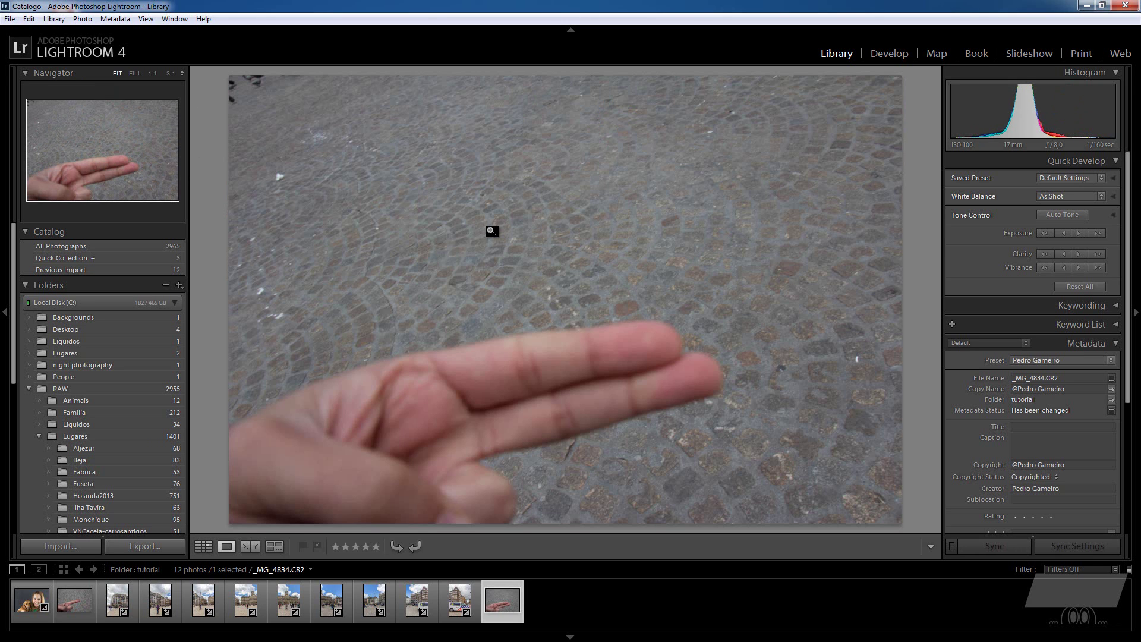
pyautogui.press('g')
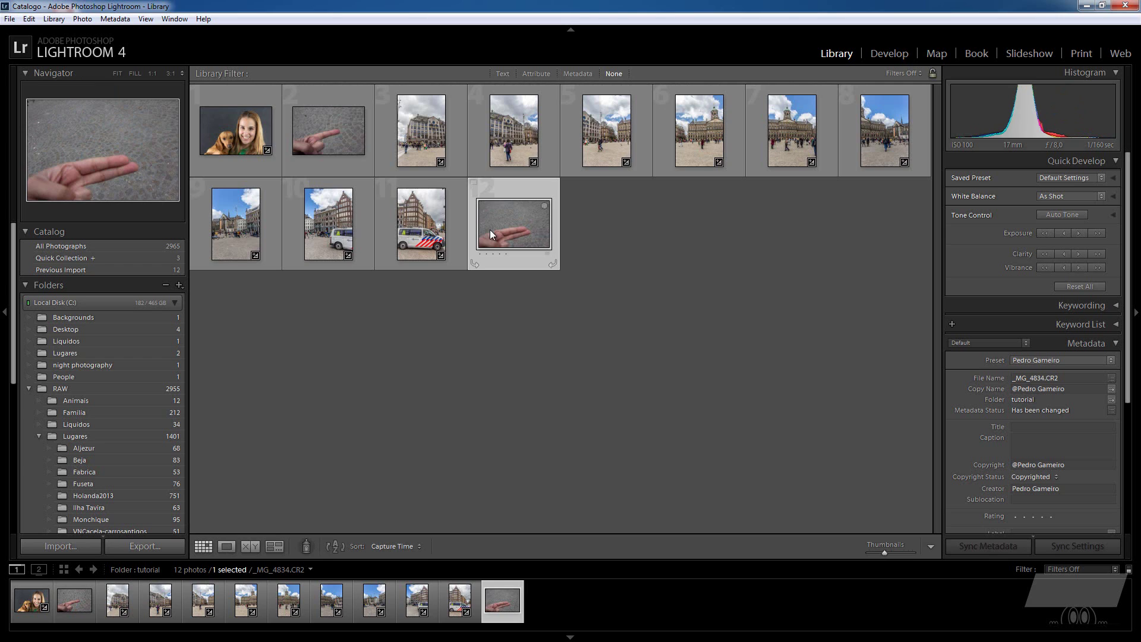
pyautogui.moveTo(515, 223)
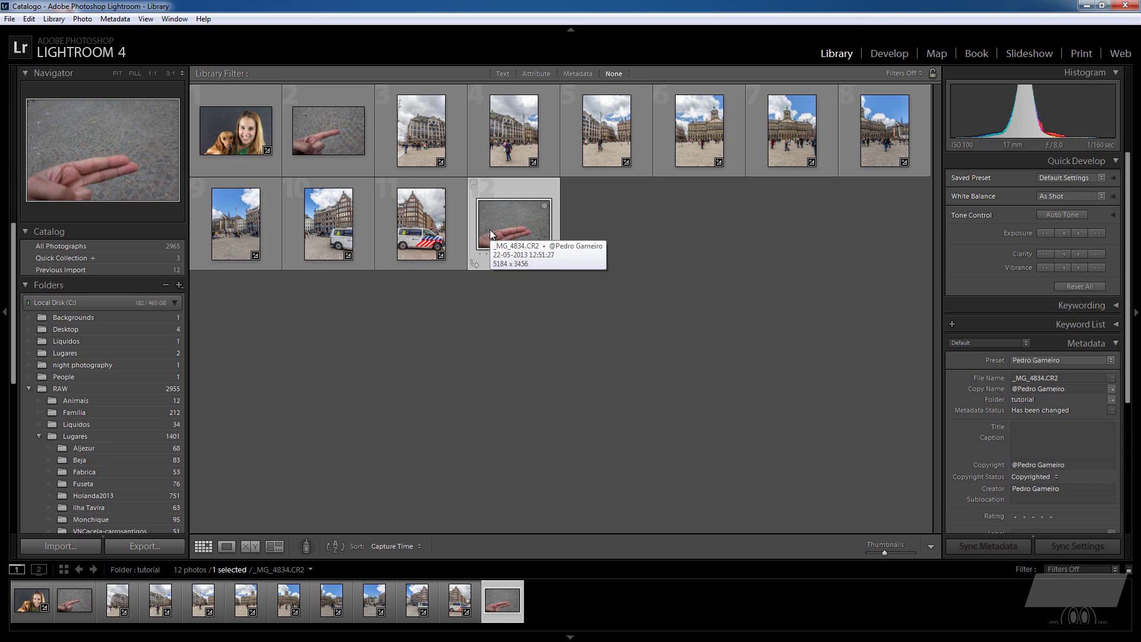
pyautogui.click(431, 140)
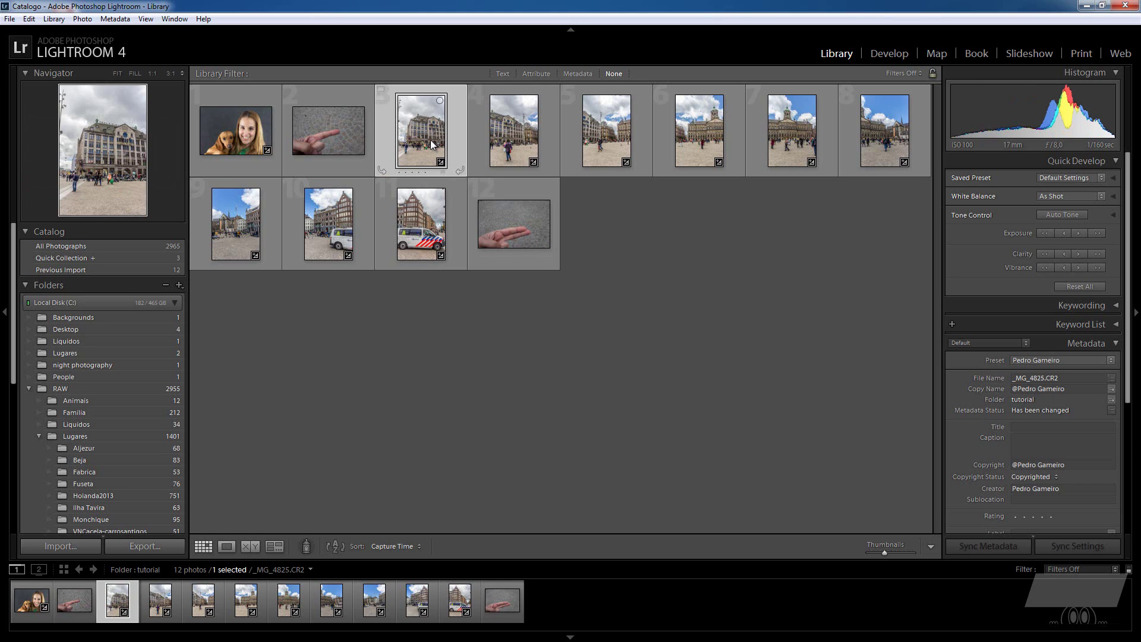
pyautogui.keyDown('shift'); pyautogui.click(413, 232); pyautogui.keyUp('shift')
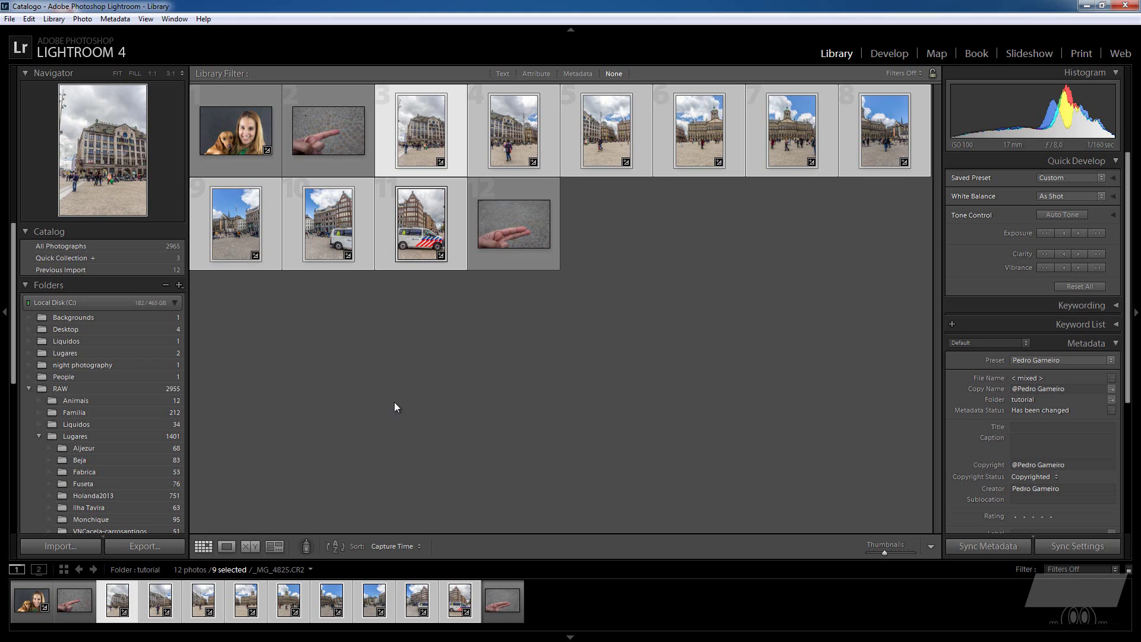
# Step: Export the photos as 640-pixel JPEGs via For Email (Hard Drive), opening them in Photoshop CS6
pyautogui.click(145, 548)
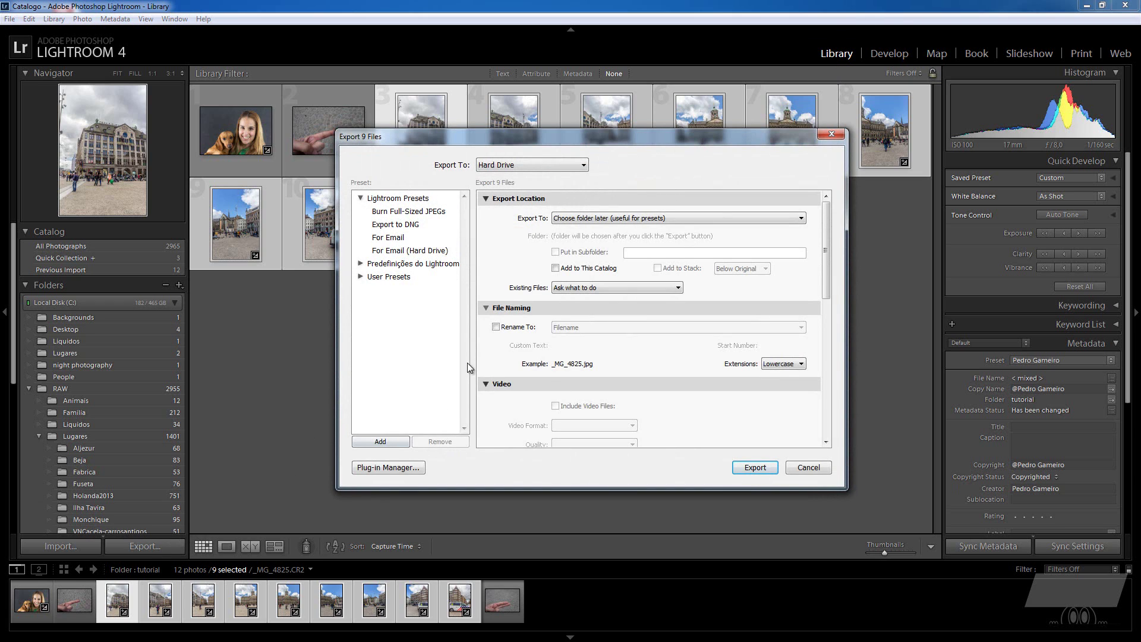
pyautogui.click(397, 255)
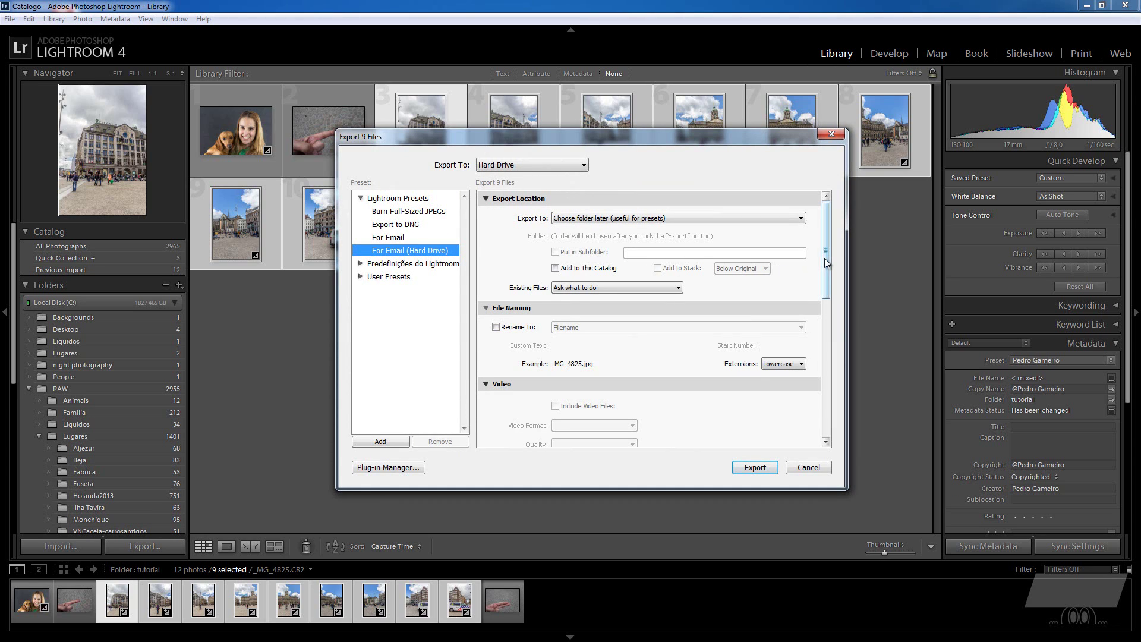
pyautogui.moveTo(824, 258); pyautogui.dragTo(829, 414)
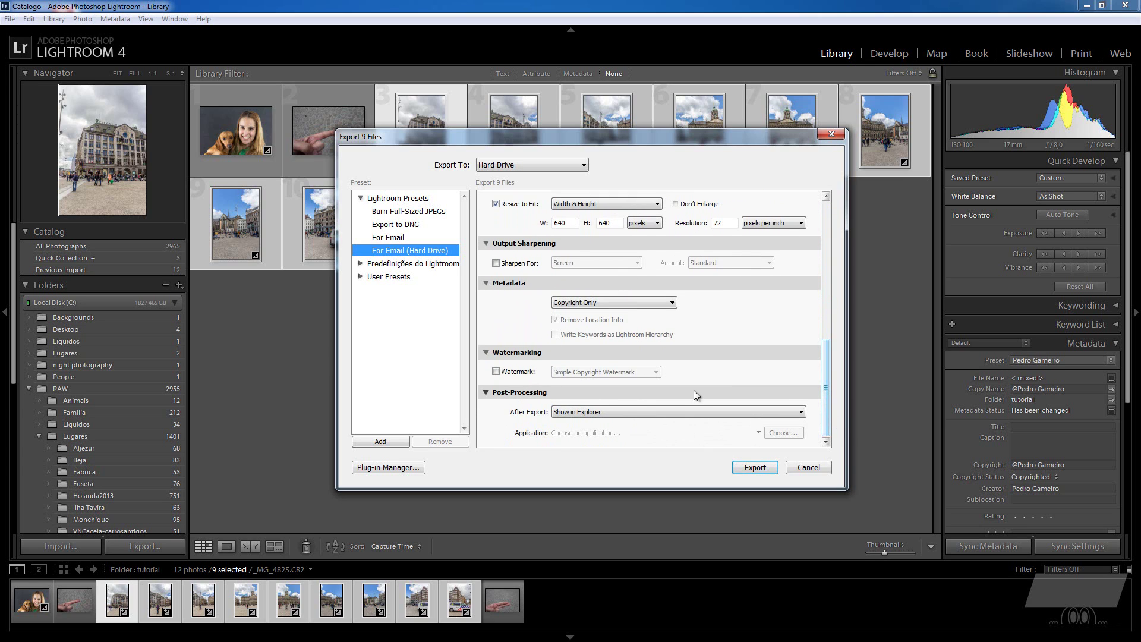
pyautogui.click(618, 410)
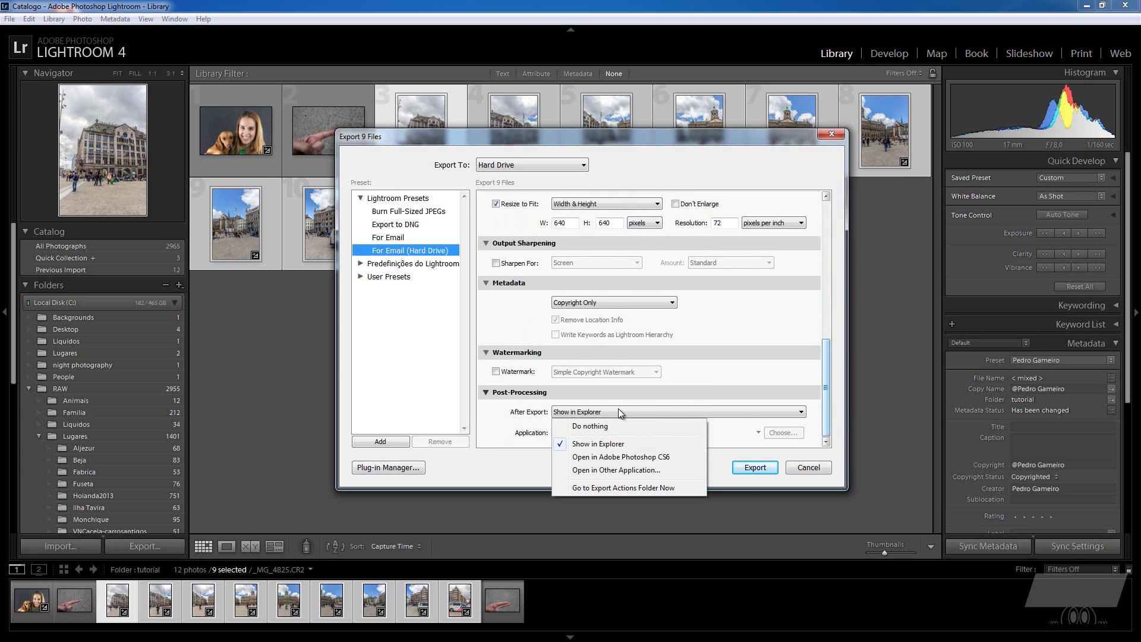
pyautogui.click(615, 457)
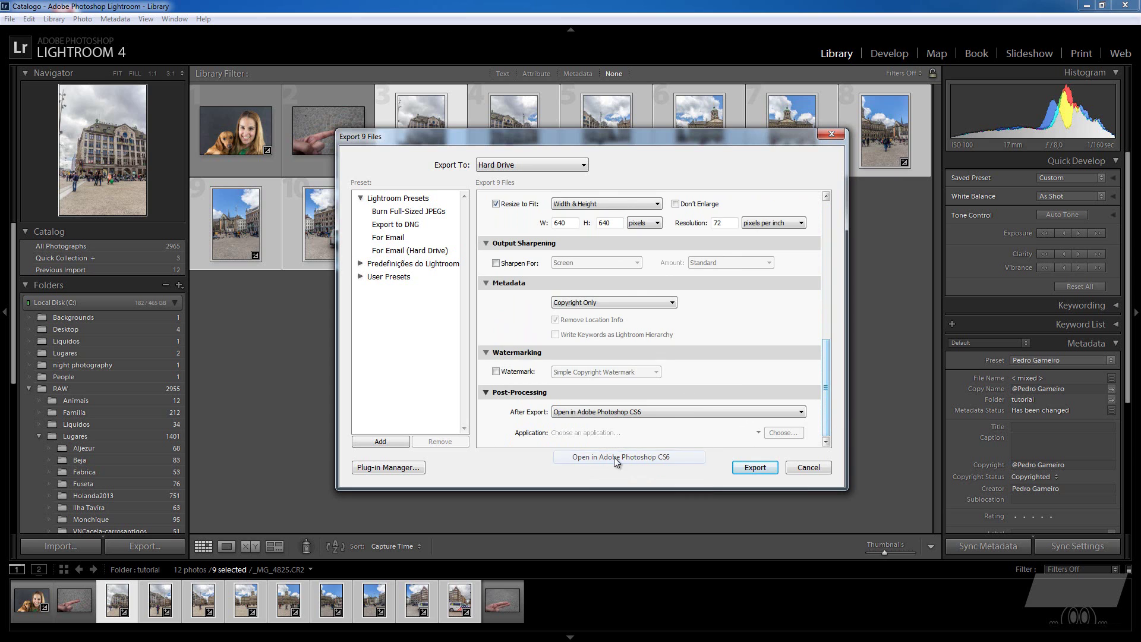
pyautogui.click(755, 469)
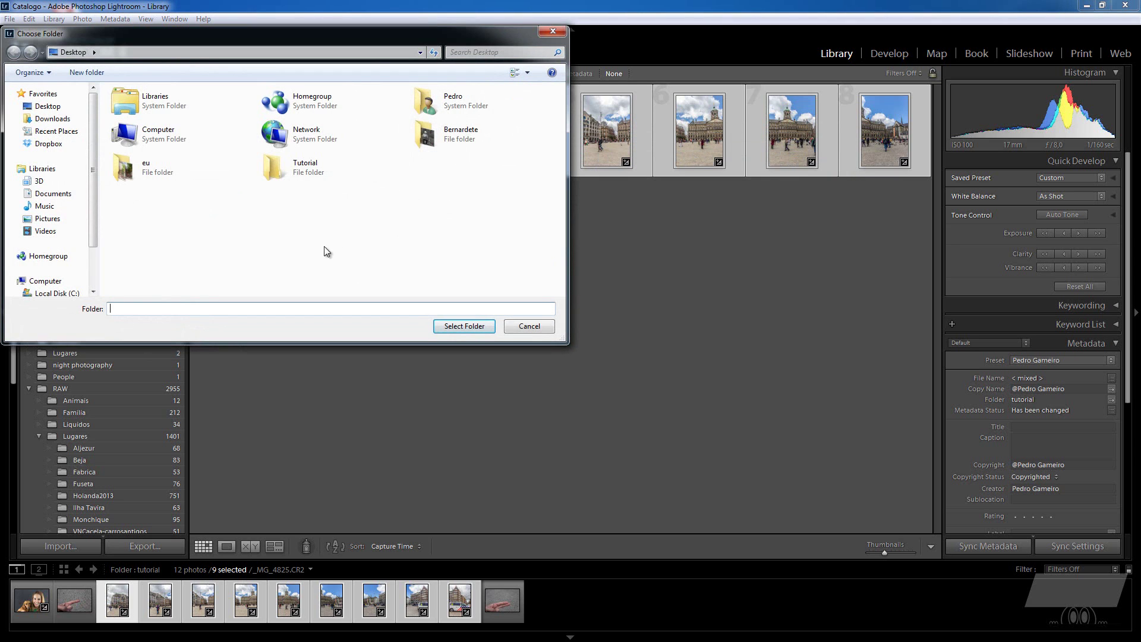
# Step: Pick the Desktop Tutorial folder, exporting _MG_4825.jpg to _MG_4833.jpg into Photoshop CS6
pyautogui.doubleClick(306, 167)
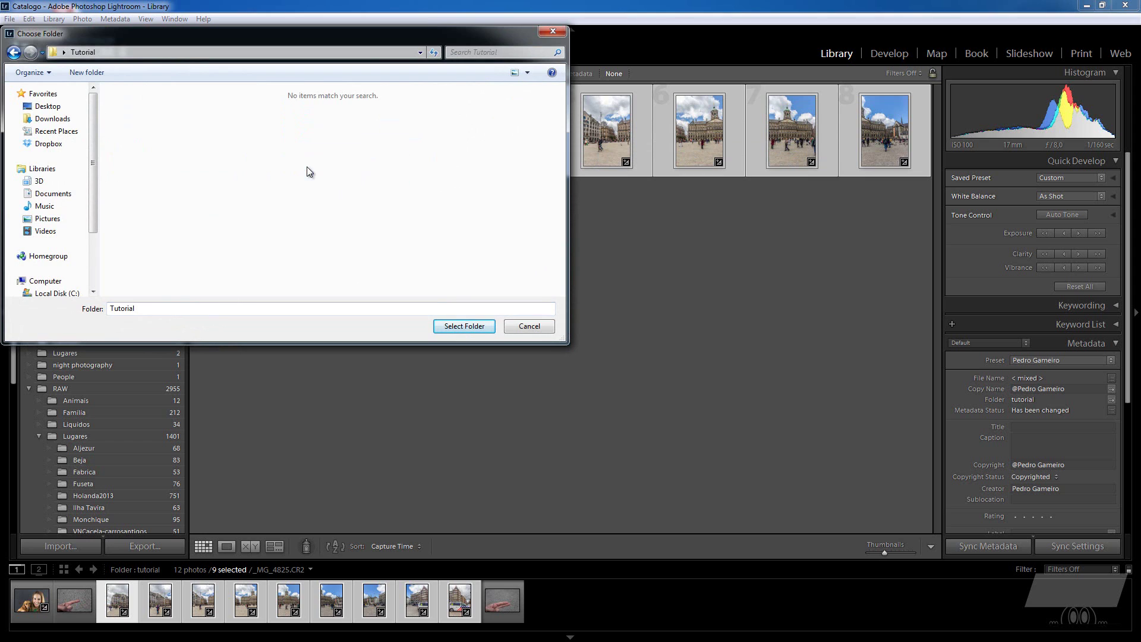
pyautogui.click(461, 327)
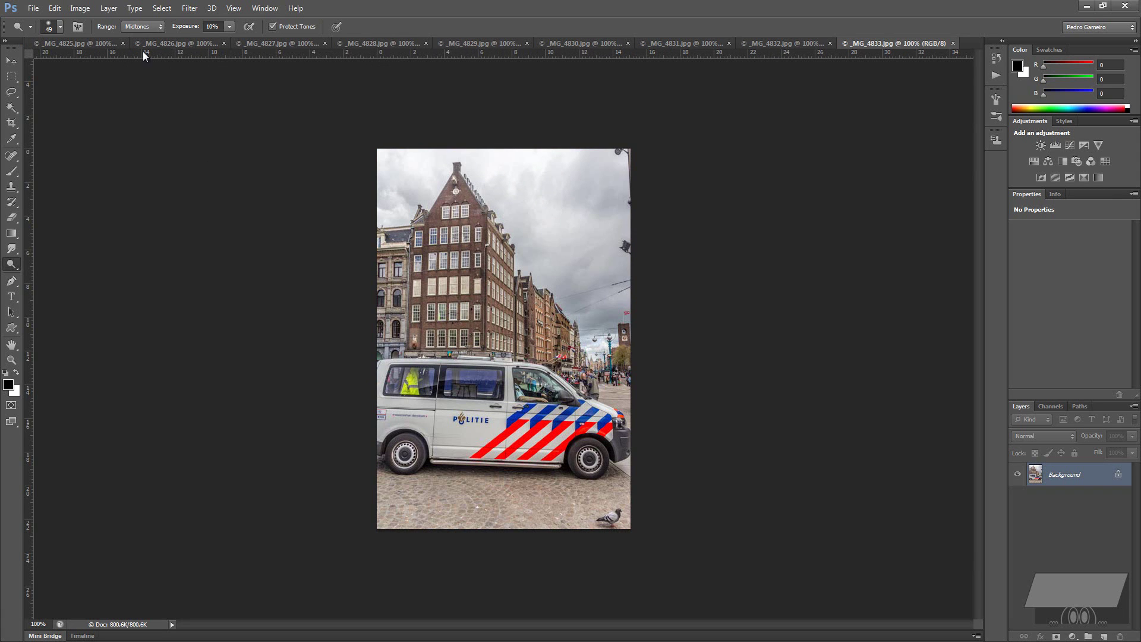
# Step: Stitch the nine open photos _MG_4825–_MG_4833 with Photomerge Auto layout into Untitled_Panorama1
pyautogui.click(34, 9)
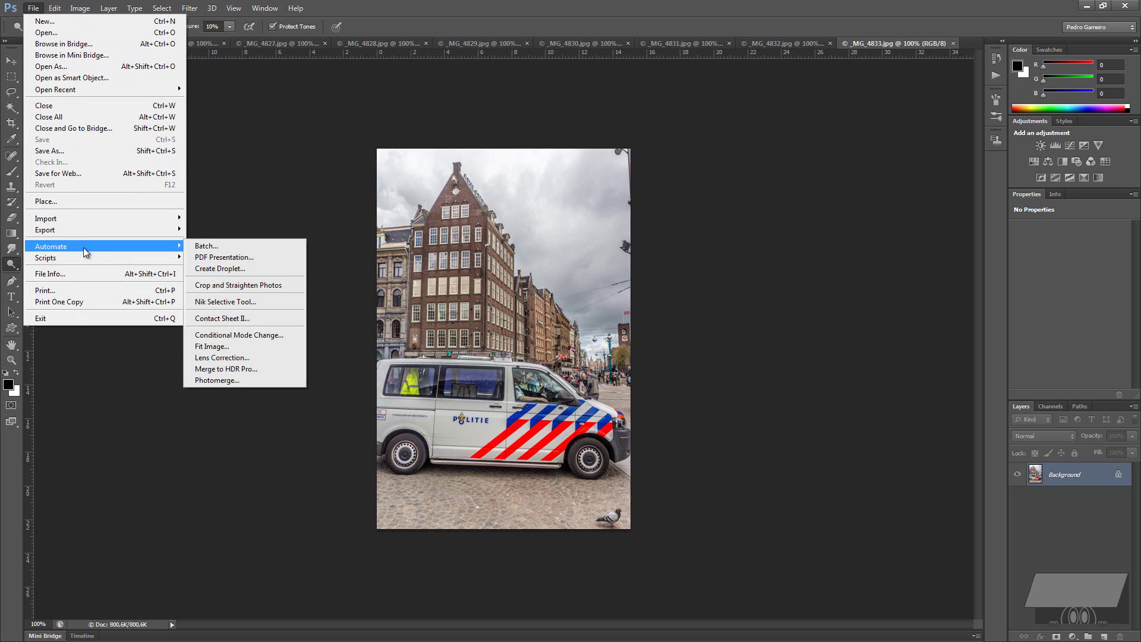
pyautogui.moveTo(52, 246)
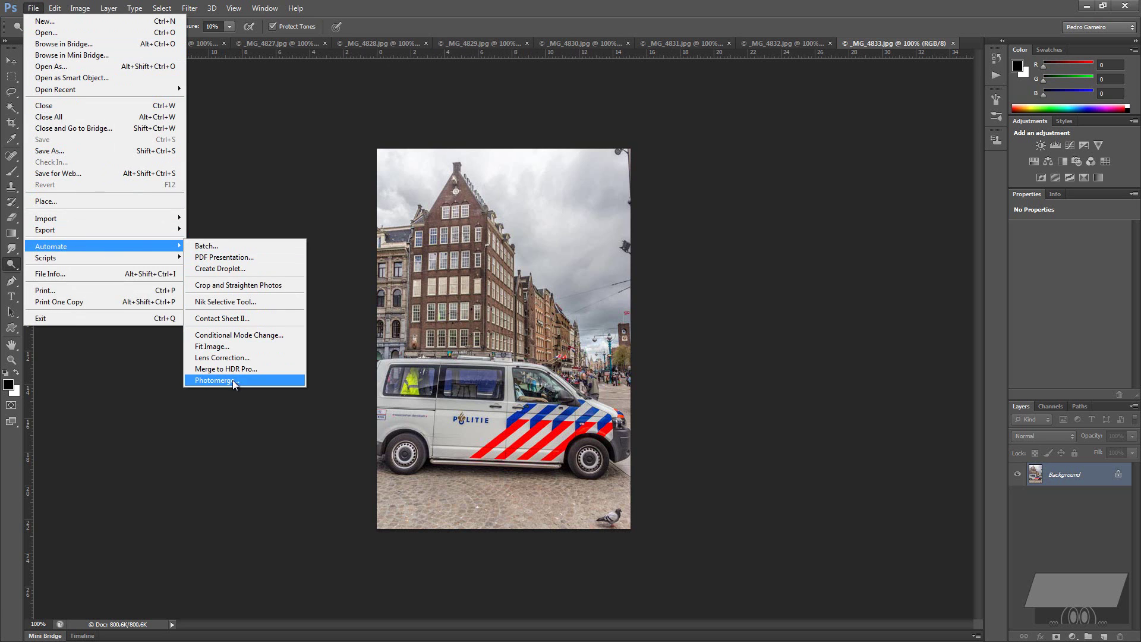
pyautogui.click(232, 381)
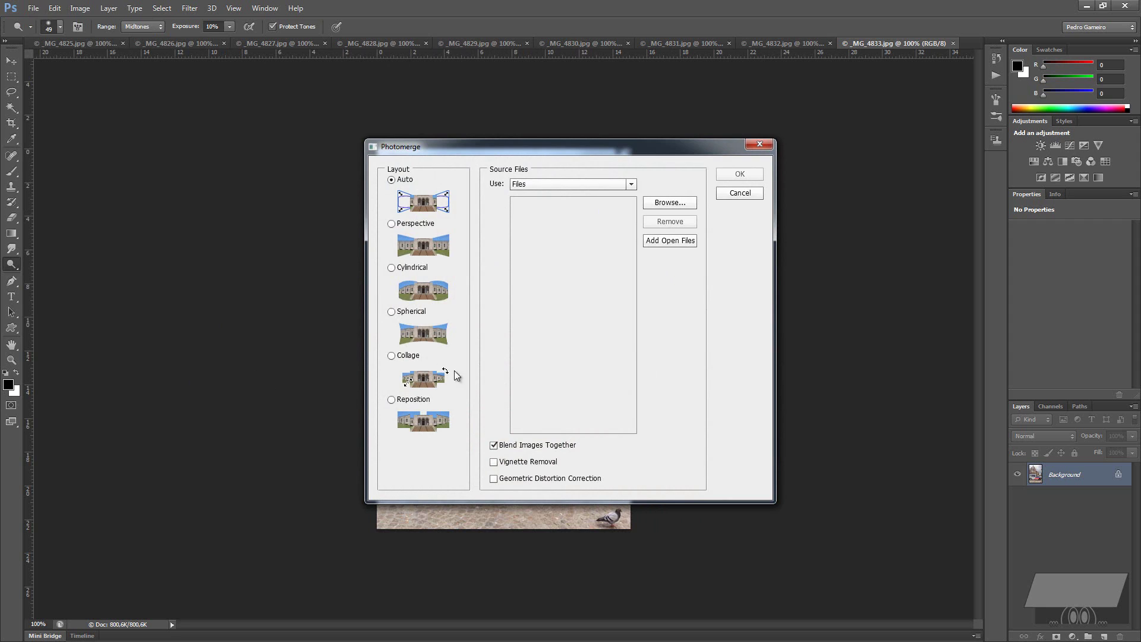
pyautogui.click(673, 243)
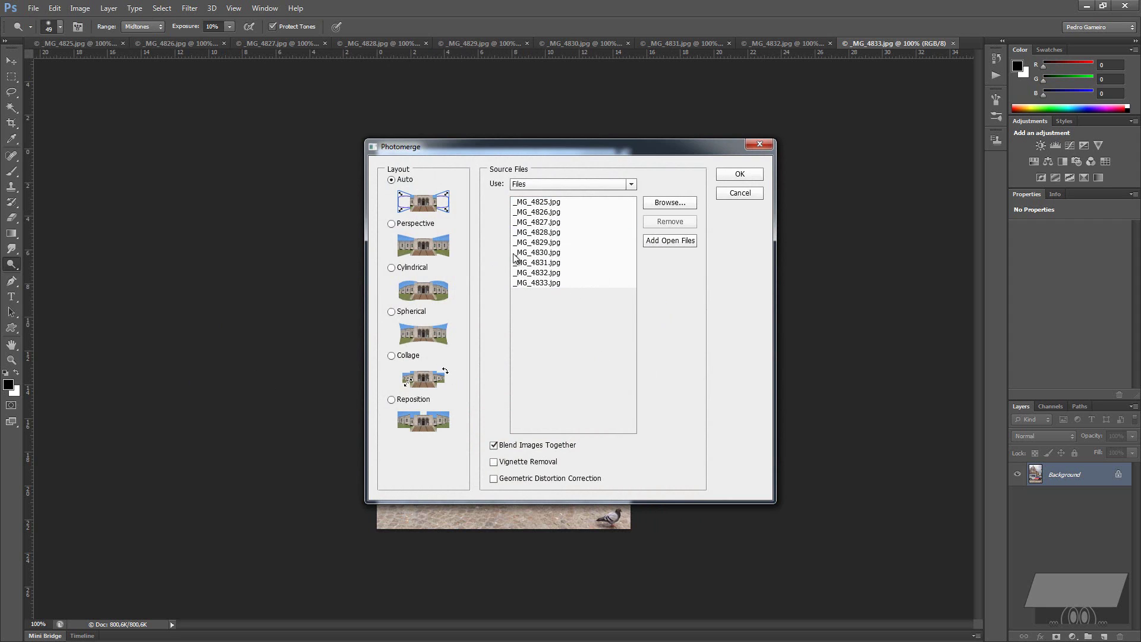
pyautogui.click(739, 173)
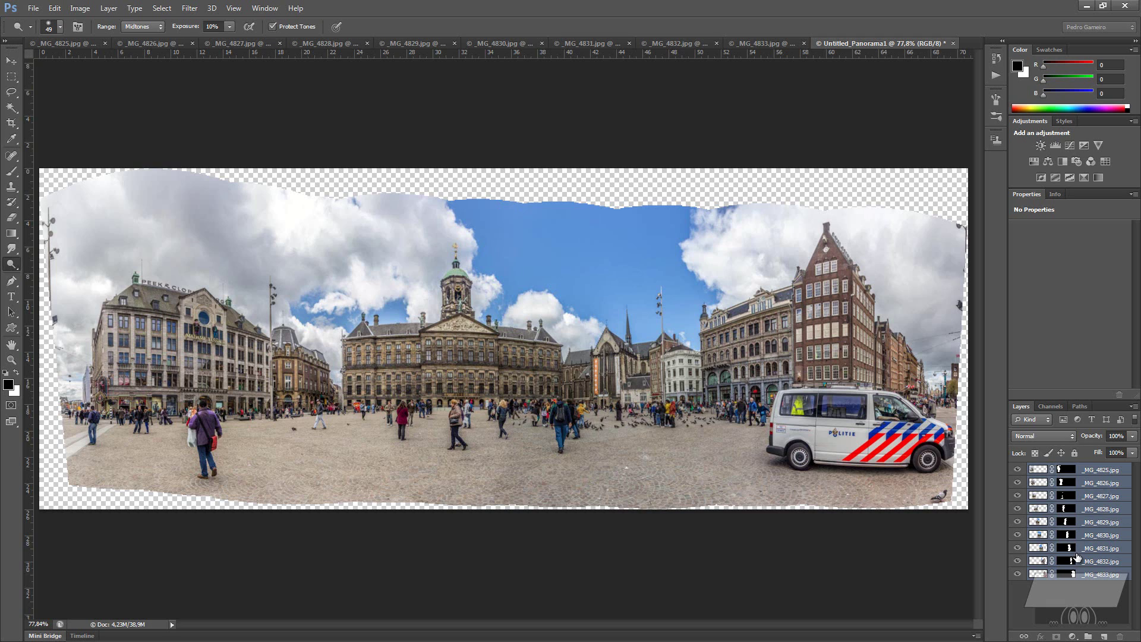
# Step: Merge the nine panorama layers with Ctrl+E and crop all four ragged edges inward
pyautogui.hotkey('ctrl', 'e')
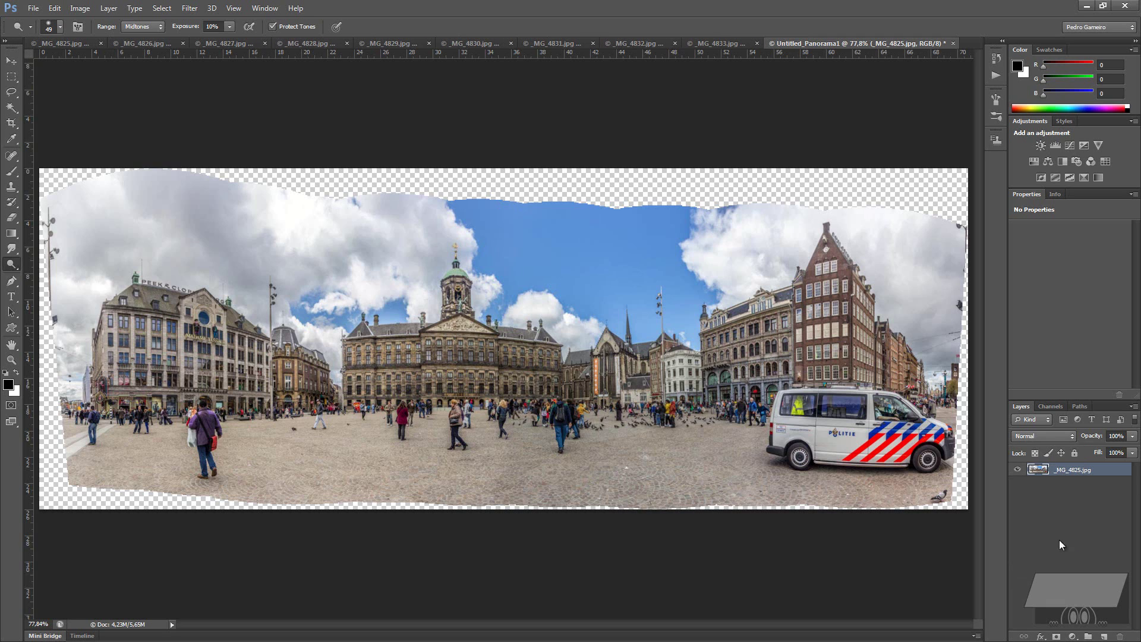
pyautogui.click(11, 124)
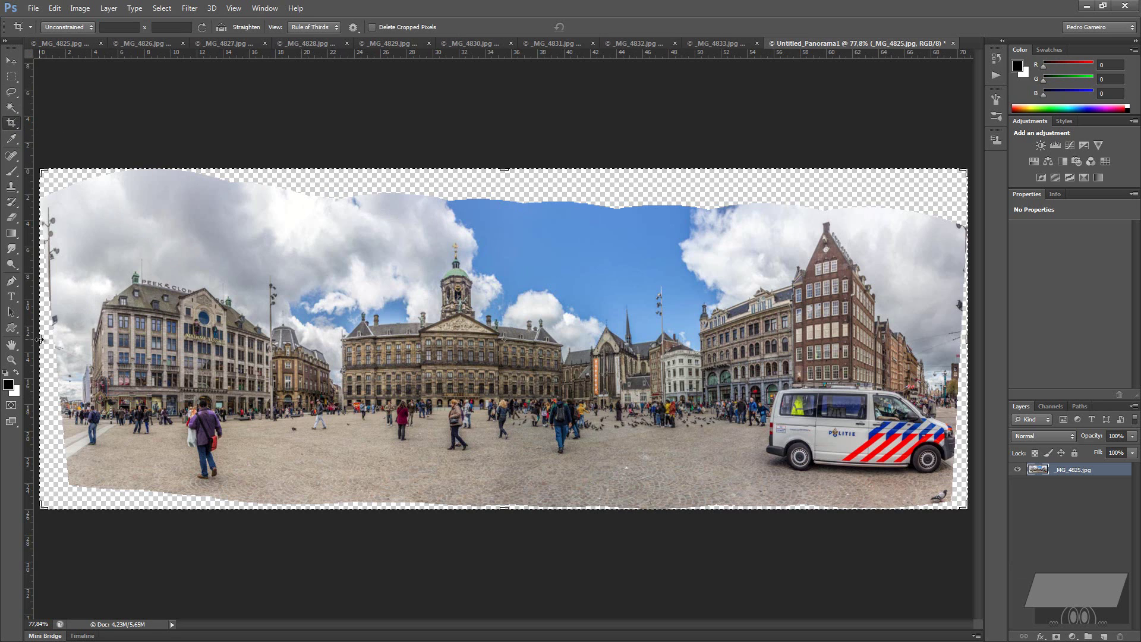
pyautogui.moveTo(40, 339); pyautogui.dragTo(55, 339)
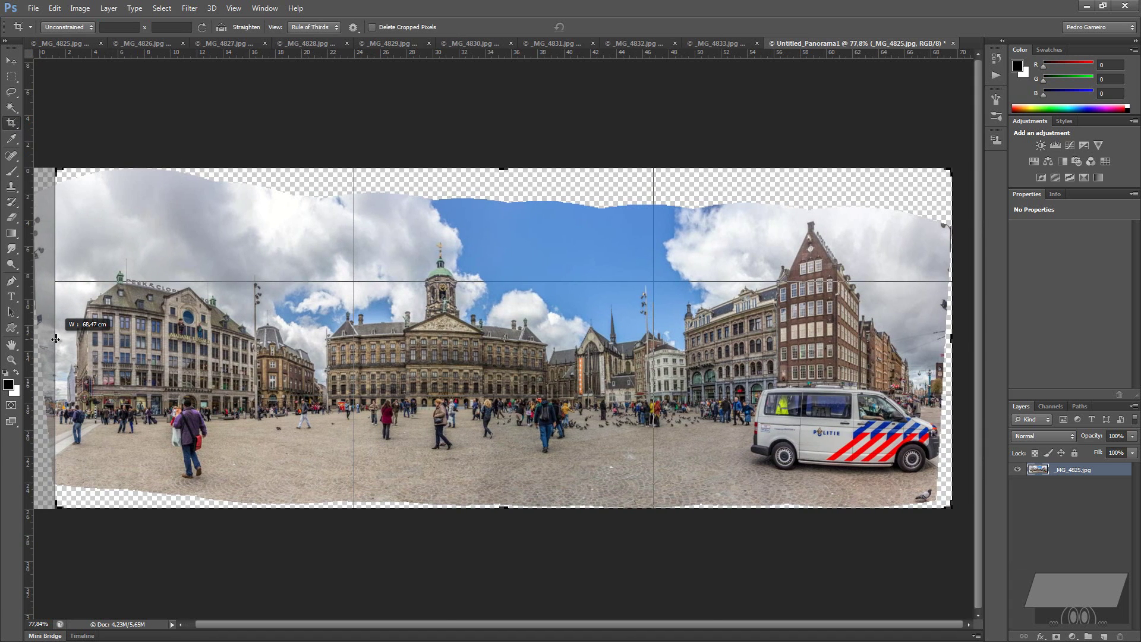
pyautogui.moveTo(951, 335); pyautogui.dragTo(943, 335)
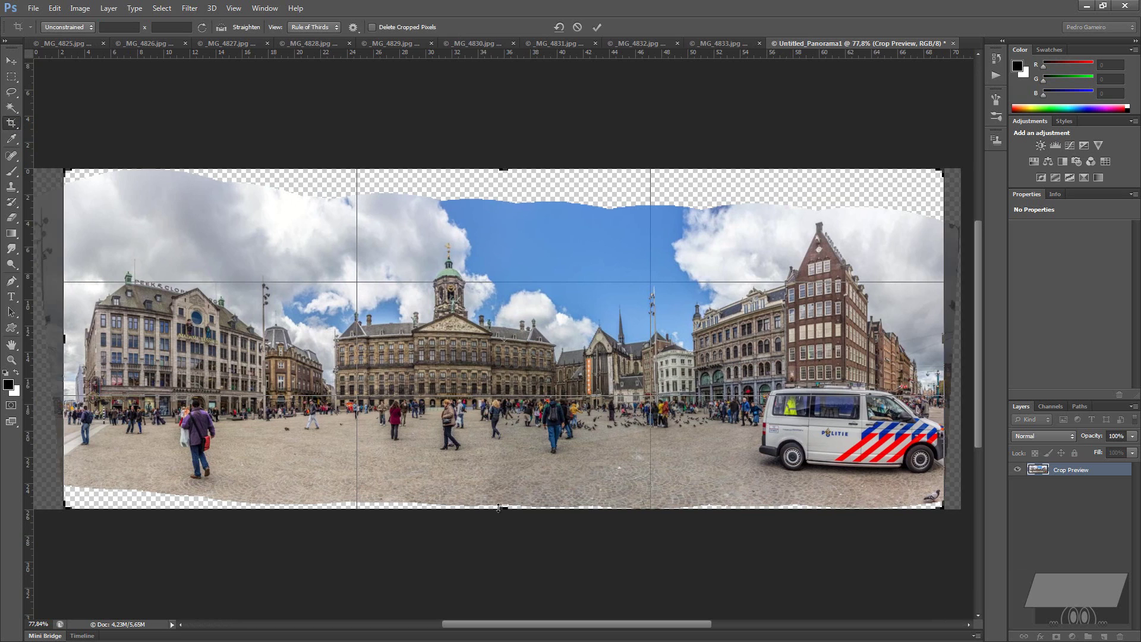
pyautogui.moveTo(500, 508); pyautogui.dragTo(503, 504)
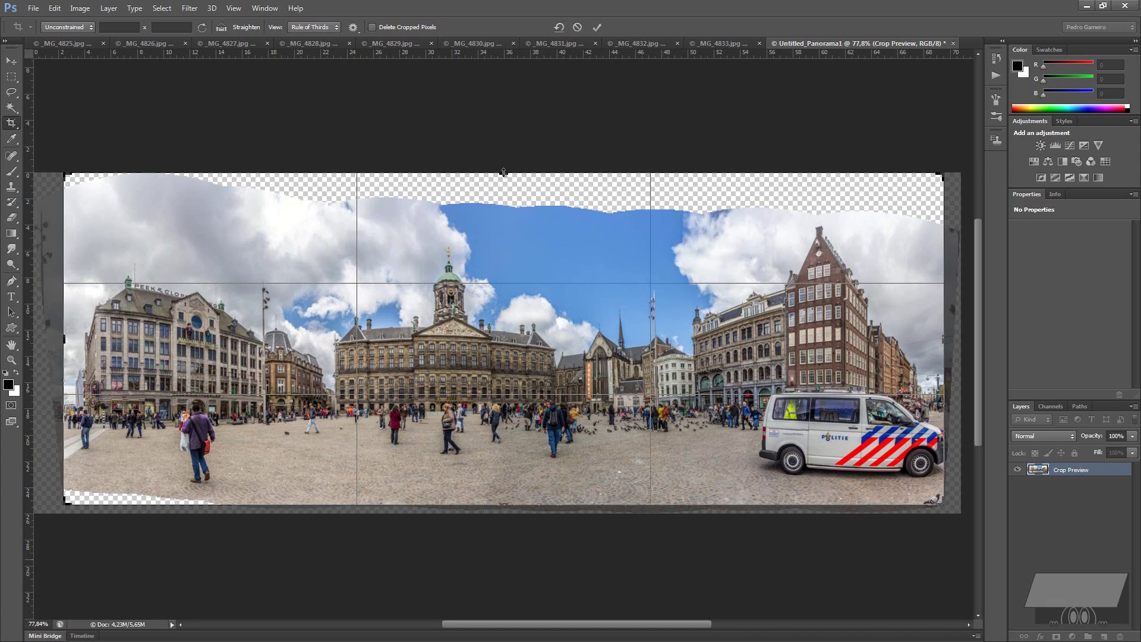
pyautogui.moveTo(503, 172); pyautogui.dragTo(504, 186)
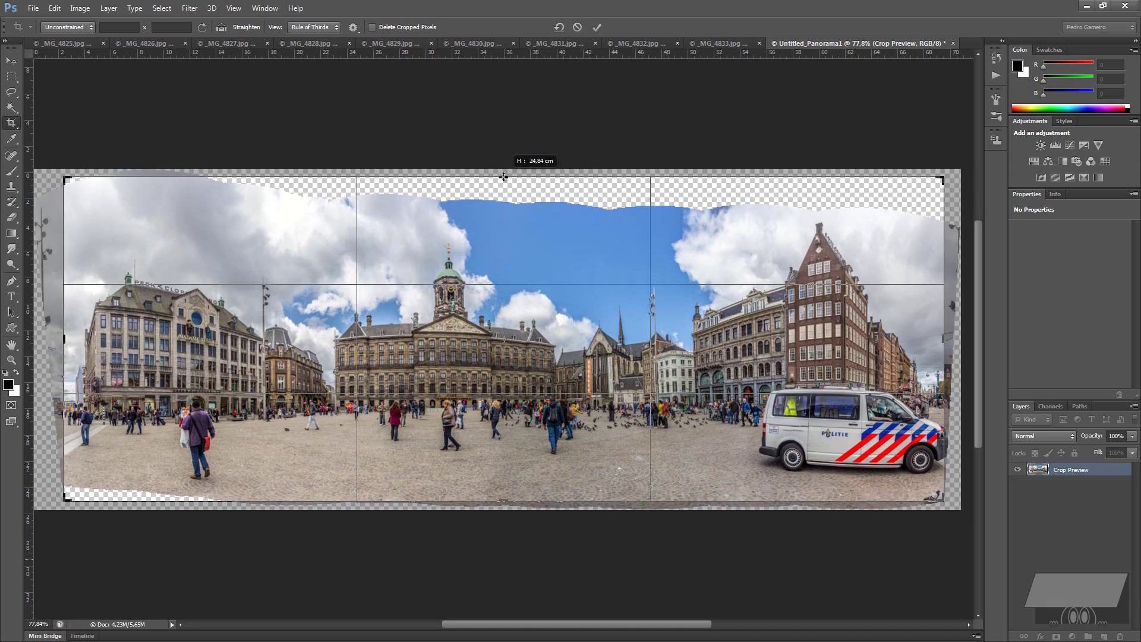
pyautogui.click(597, 27)
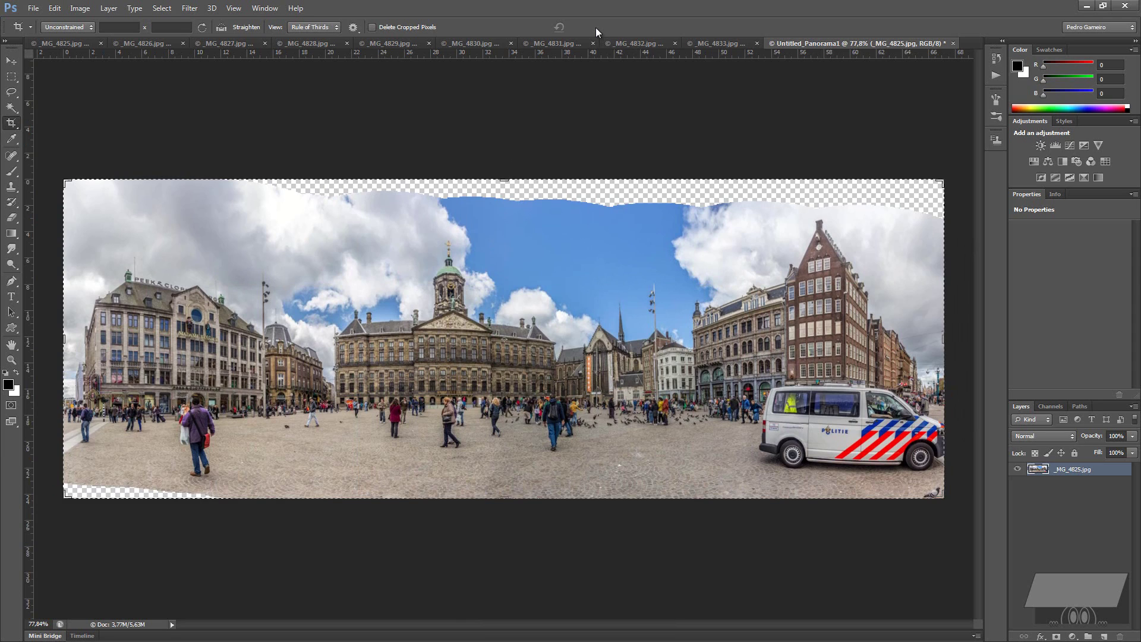
# Step: Magic-wand select the transparent edge areas and expand the selection by 4 pixels
pyautogui.click(11, 109)
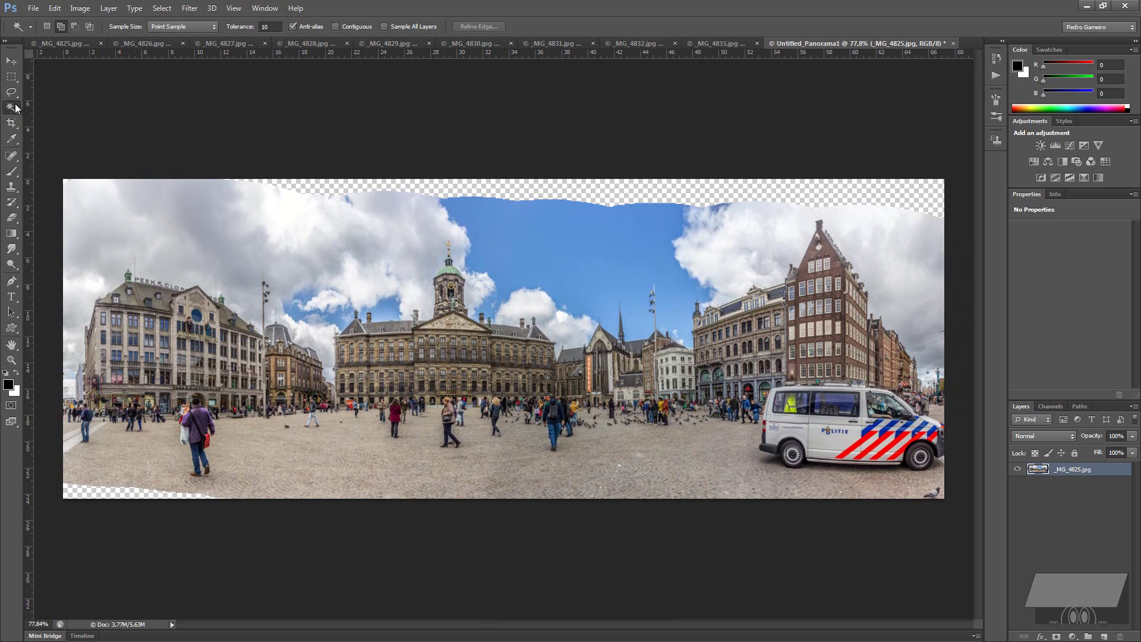
pyautogui.click(572, 191)
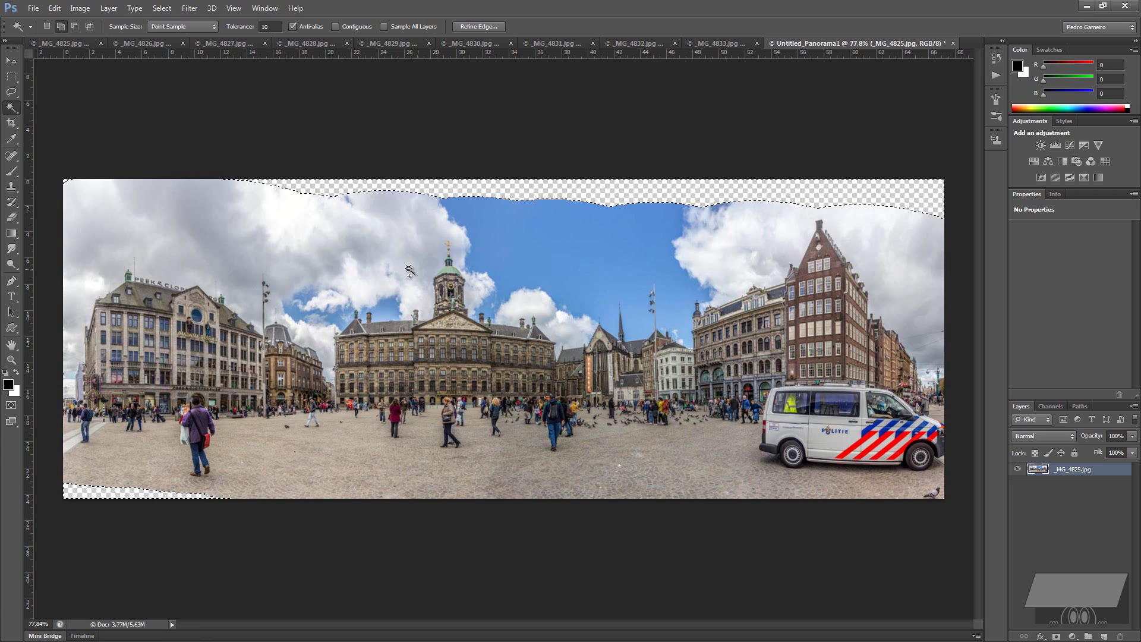
pyautogui.click(189, 9)
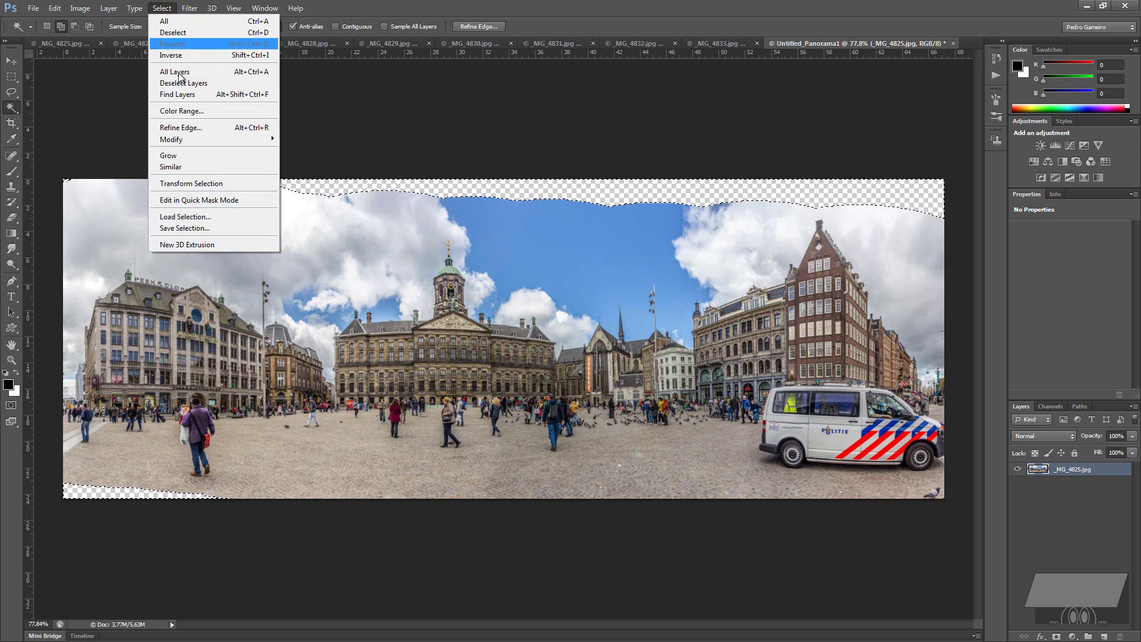
pyautogui.moveTo(172, 139)
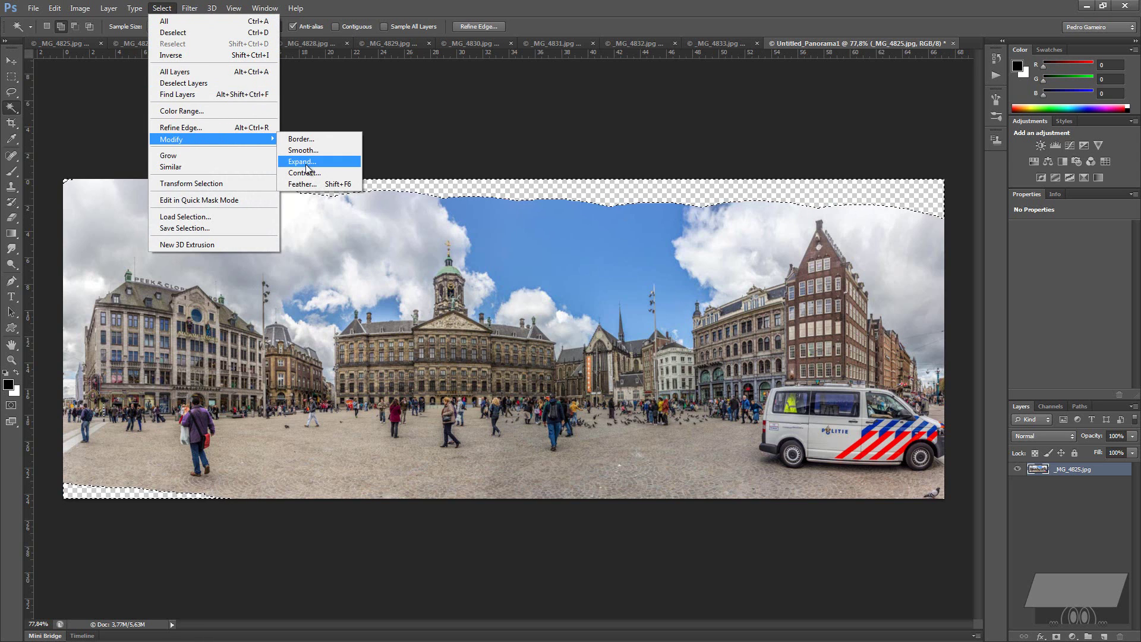
pyautogui.click(303, 161)
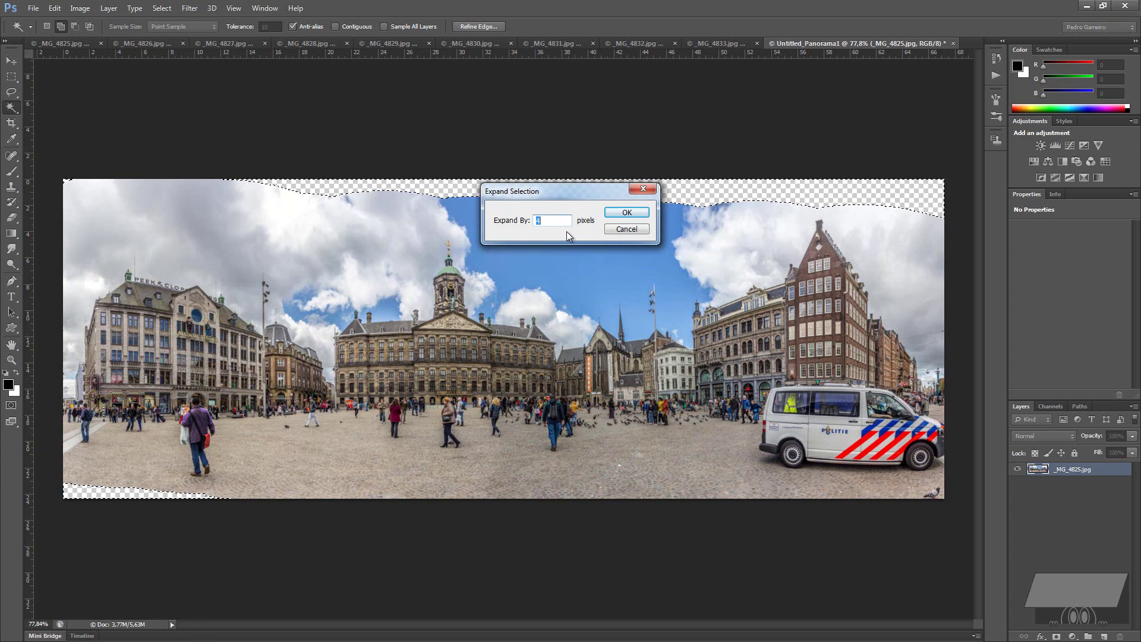
pyautogui.click(625, 214)
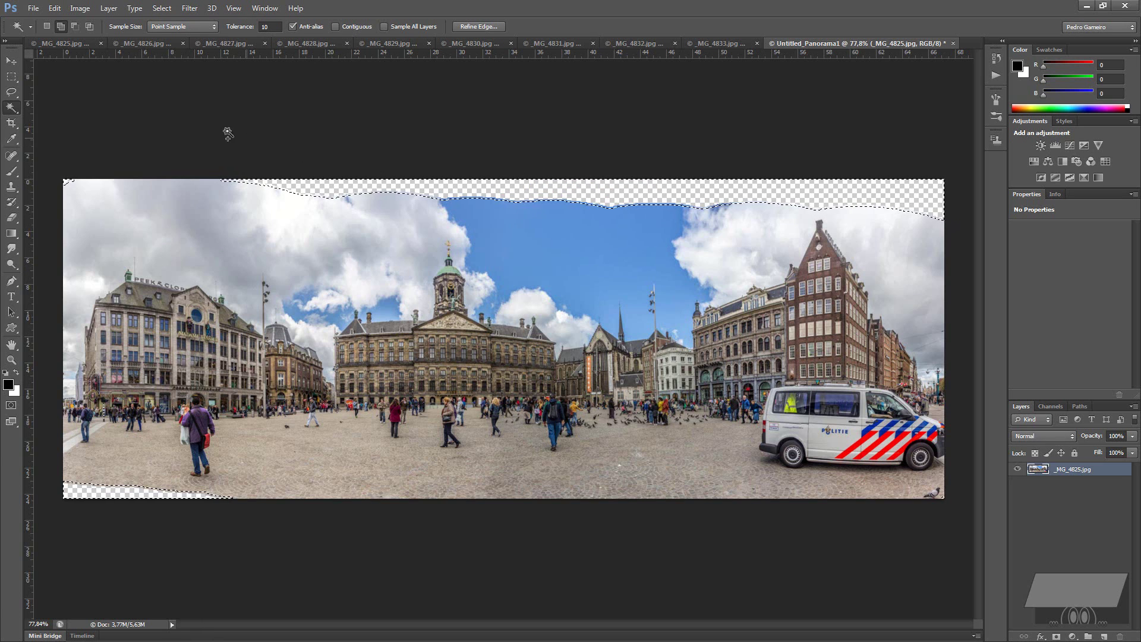
# Step: Fill the selected transparent edges using Content-Aware, then deselect with Ctrl+D
pyautogui.click(62, 13)
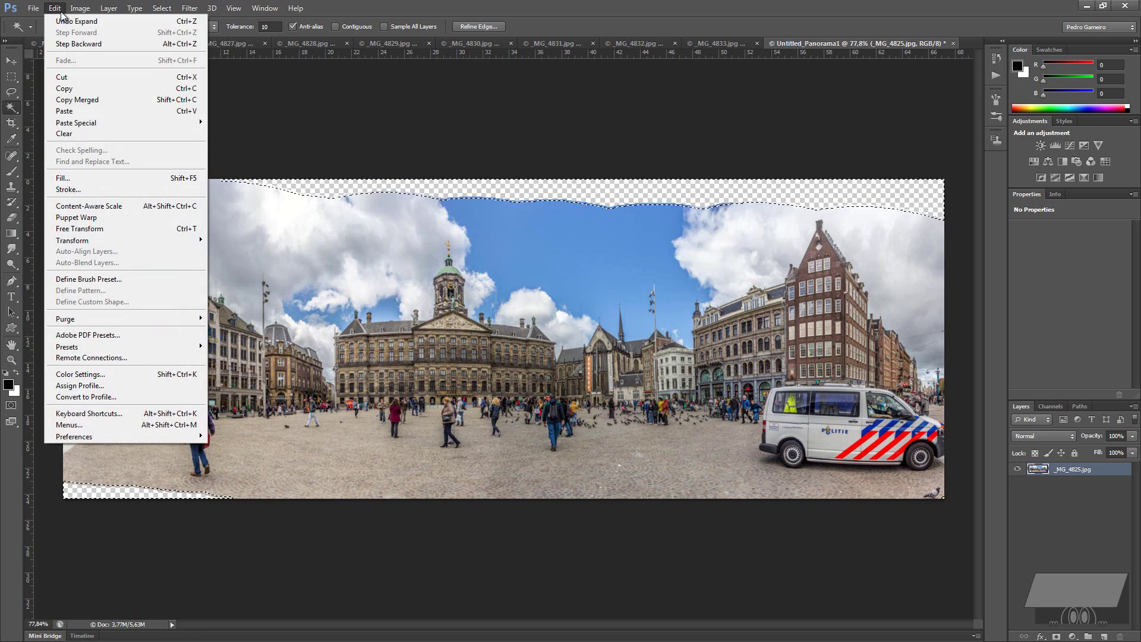
pyautogui.click(76, 178)
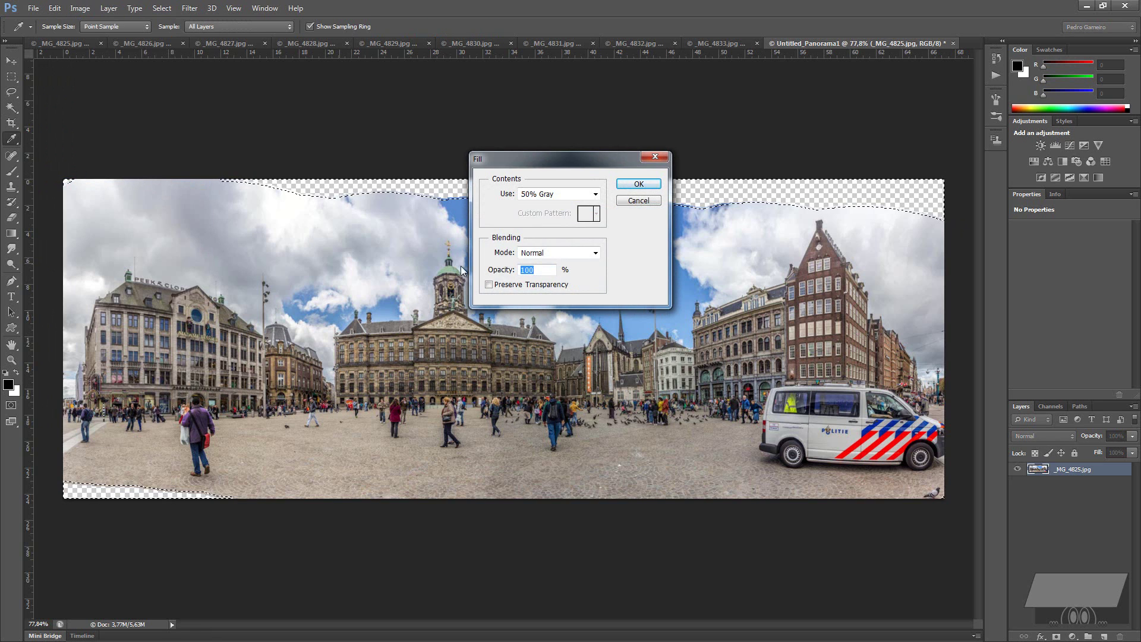
pyautogui.click(568, 195)
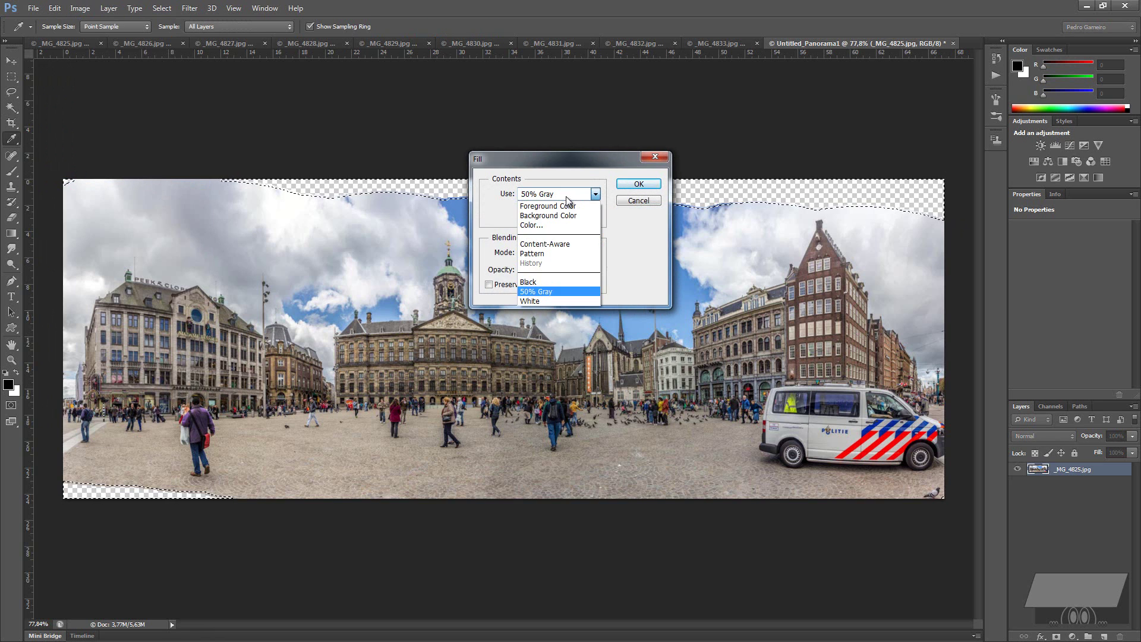
pyautogui.click(557, 244)
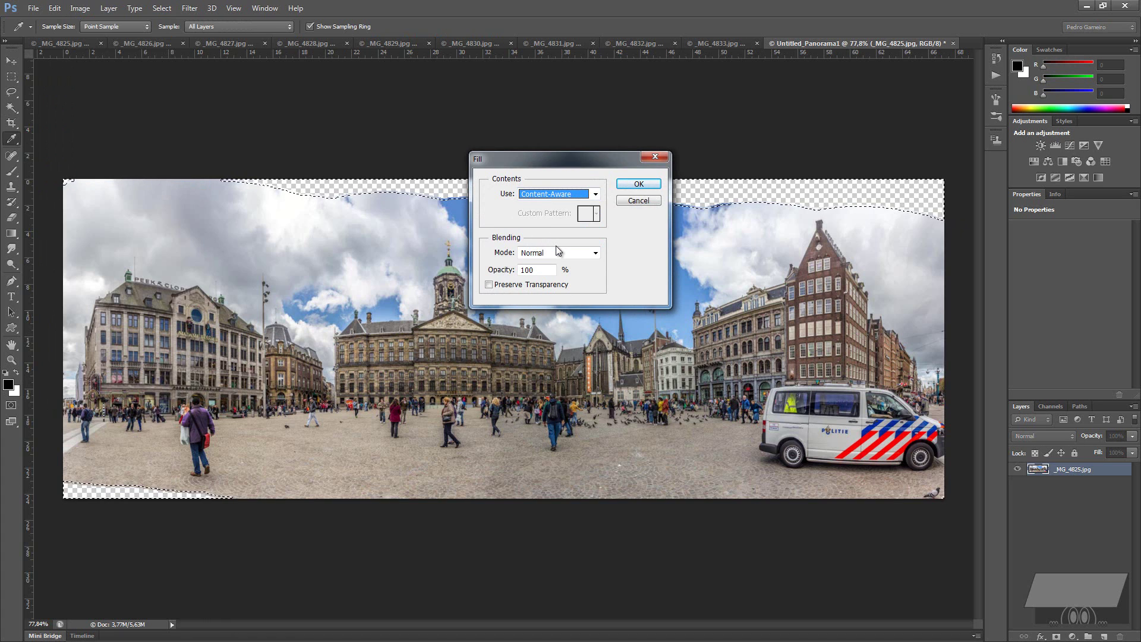
pyautogui.click(639, 185)
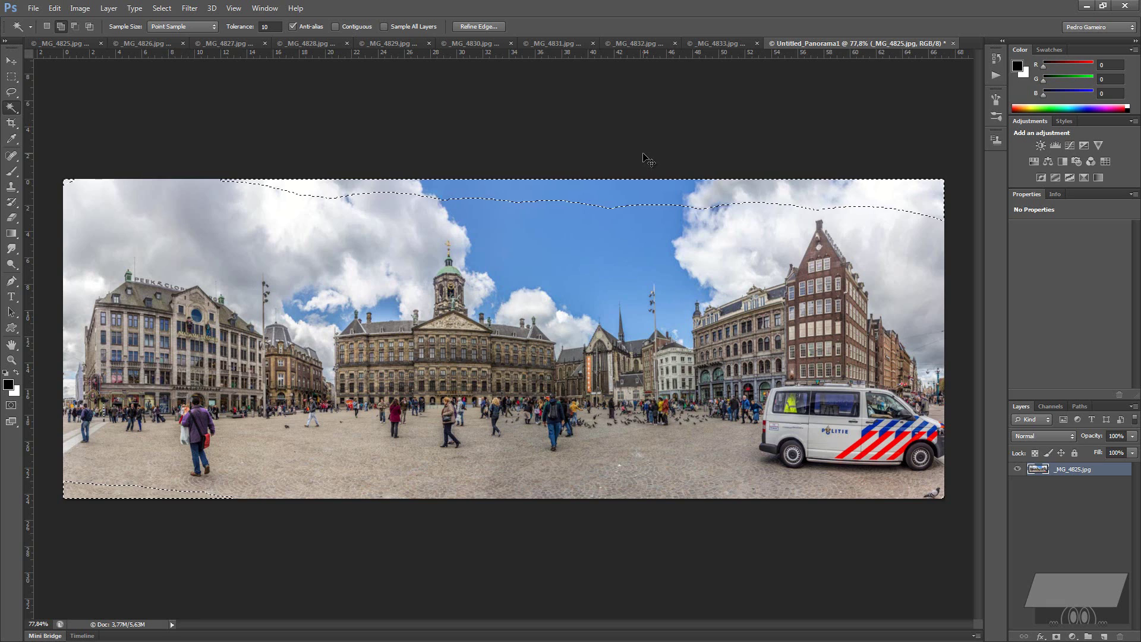
pyautogui.hotkey('ctrl', 'd')
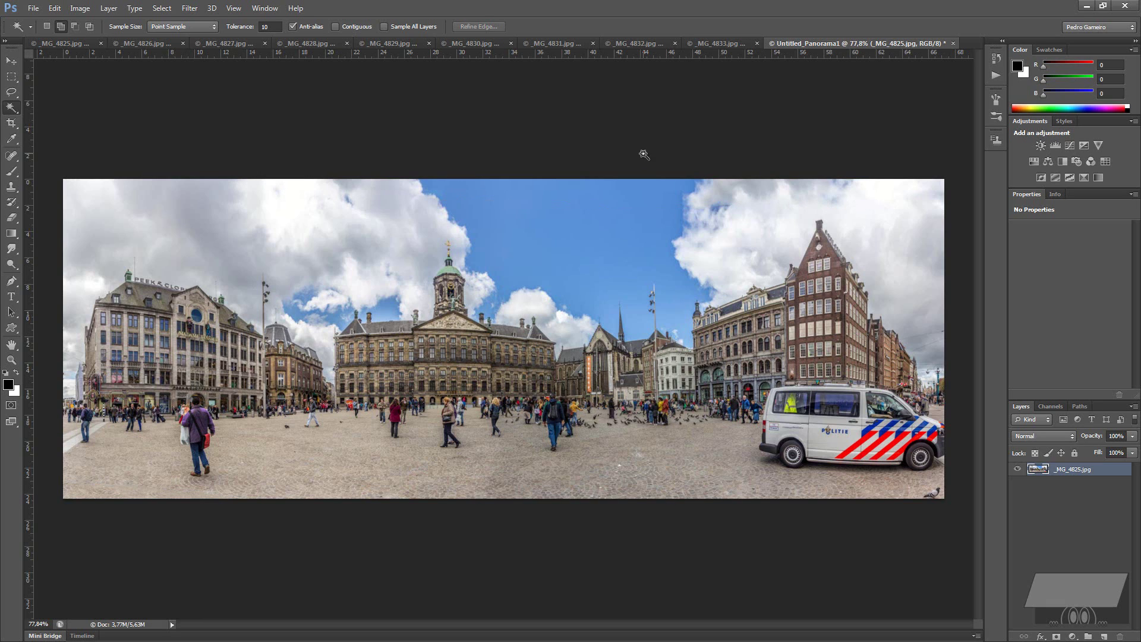